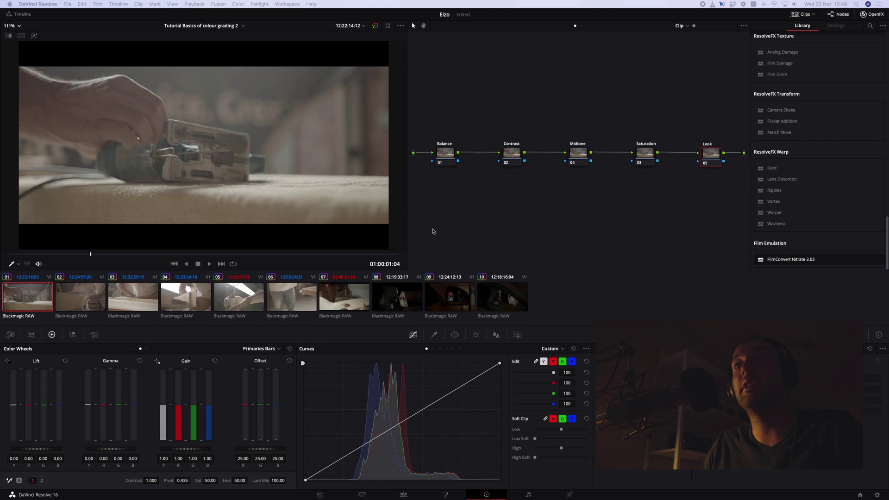
key(Down)
key(Down)
key(Down)
key(Down)
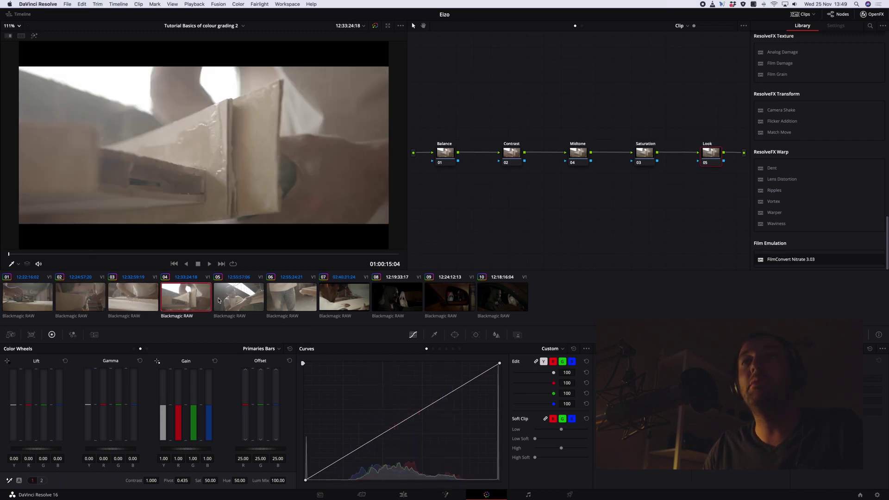
click(283, 297)
click(329, 297)
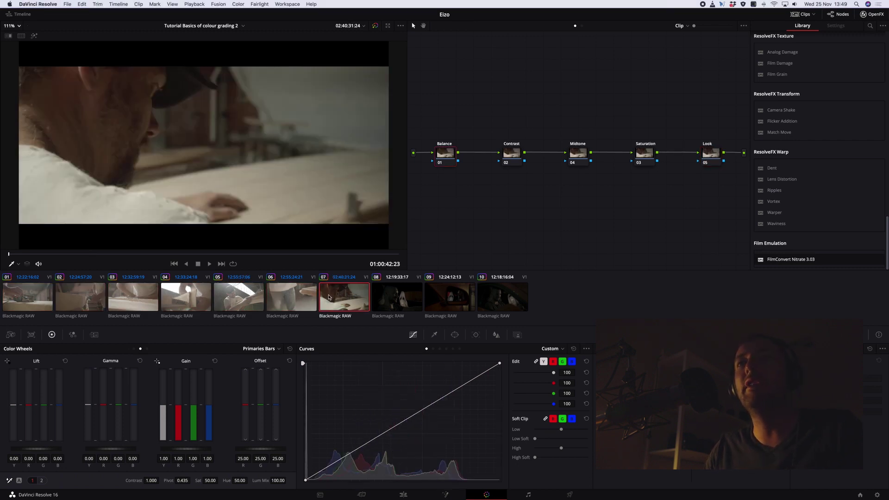
click(284, 300)
click(239, 298)
click(185, 298)
click(125, 299)
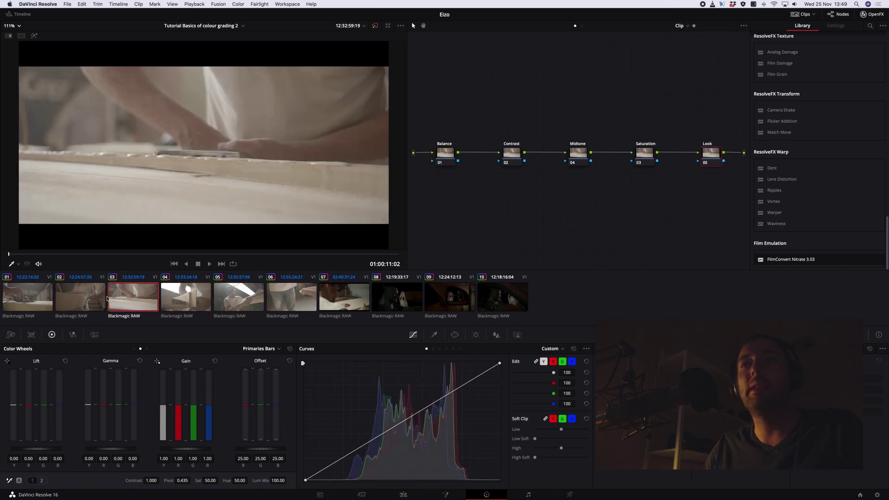
click(76, 300)
click(31, 301)
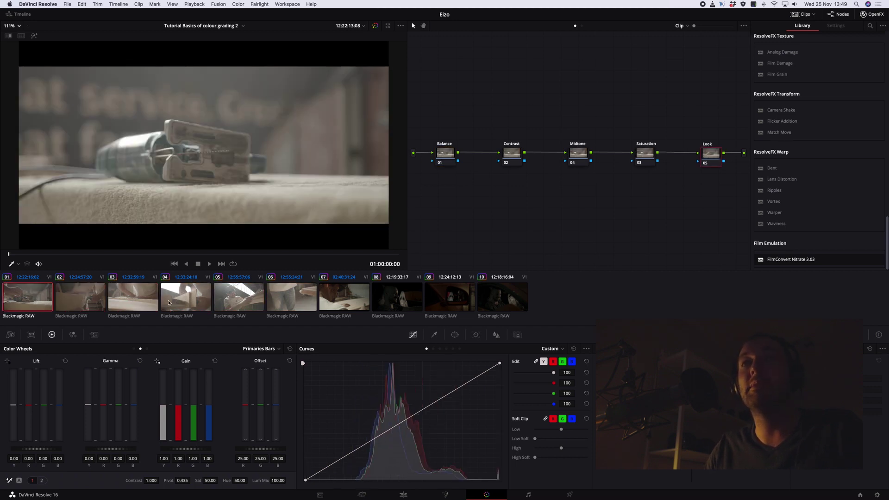
click(135, 299)
click(186, 299)
click(239, 299)
click(292, 298)
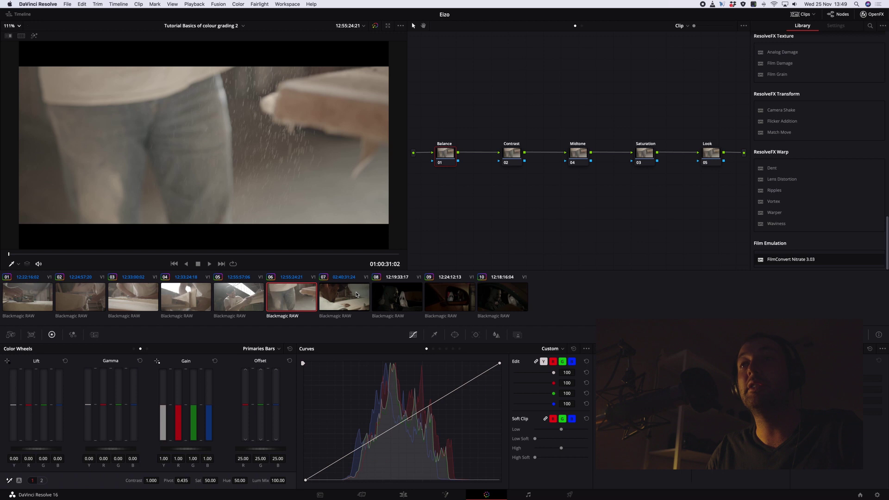
click(356, 294)
click(292, 298)
click(239, 299)
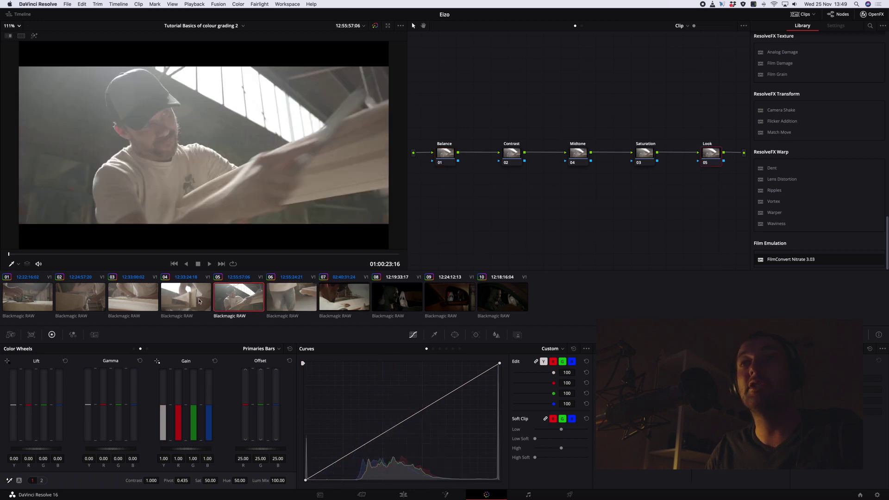
click(190, 296)
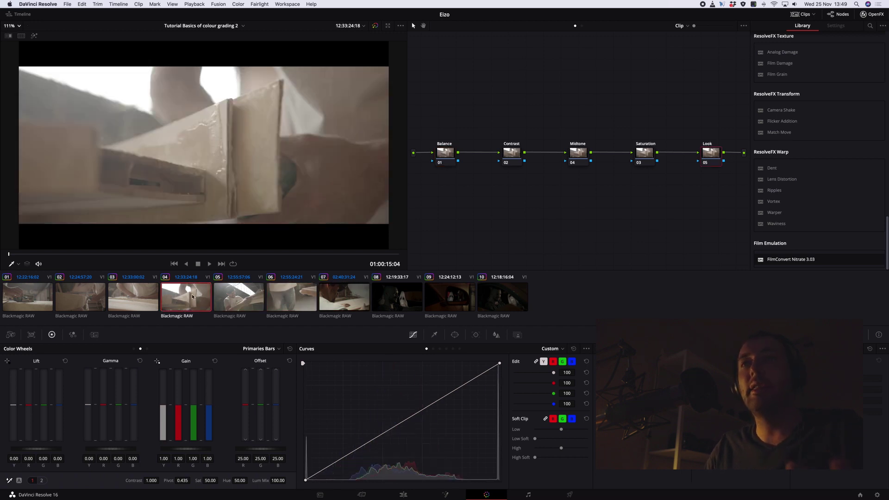
click(134, 299)
click(74, 300)
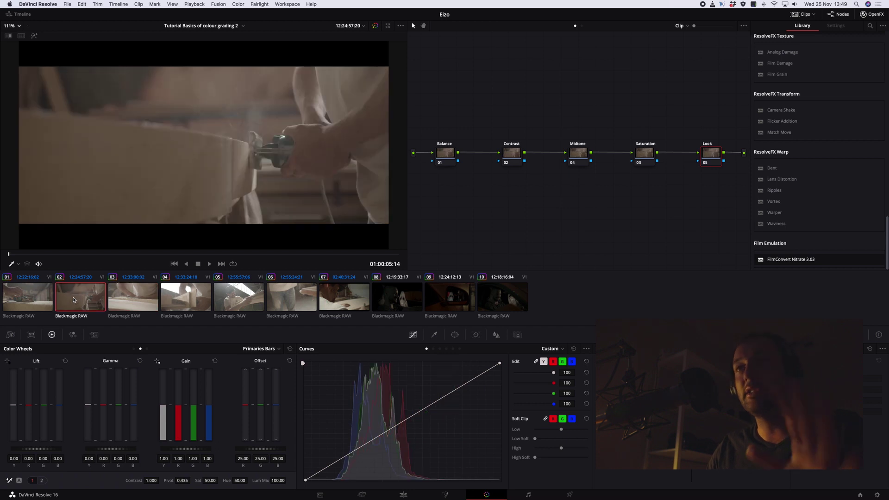
click(23, 299)
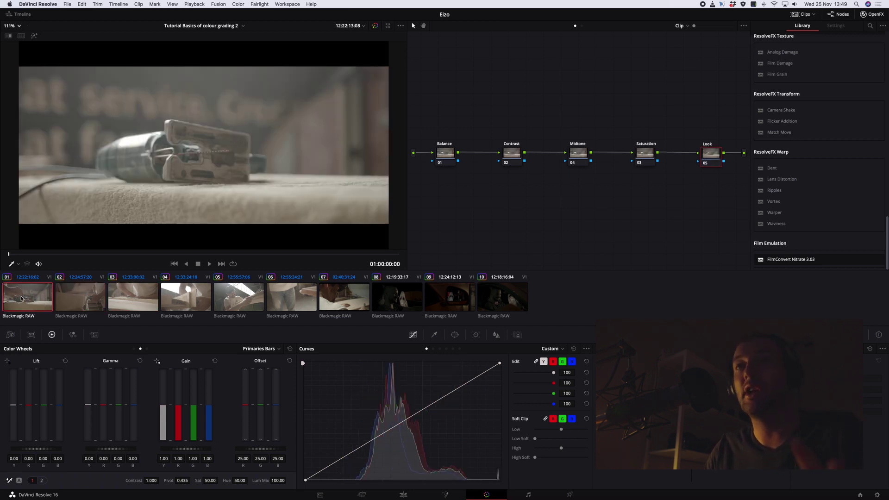
click(69, 303)
- Back on clip 01, pull the curve's white point inward to brighten highlights
key(Up)
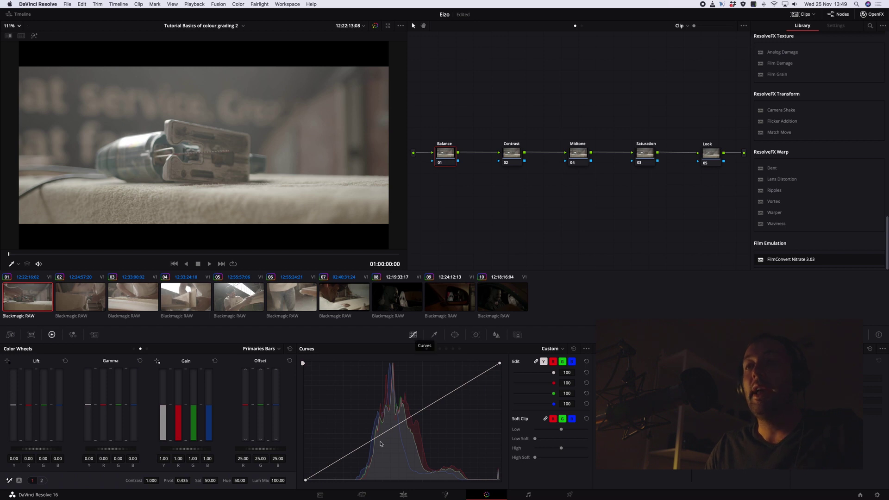
drag(306, 482, 344, 480)
mouse_move(499, 363)
mouse_down()
mouse_move(471, 360)
mouse_move(500, 363)
mouse_up()
mouse_move(345, 480)
mouse_down()
mouse_move(314, 481)
mouse_move(337, 482)
mouse_up()
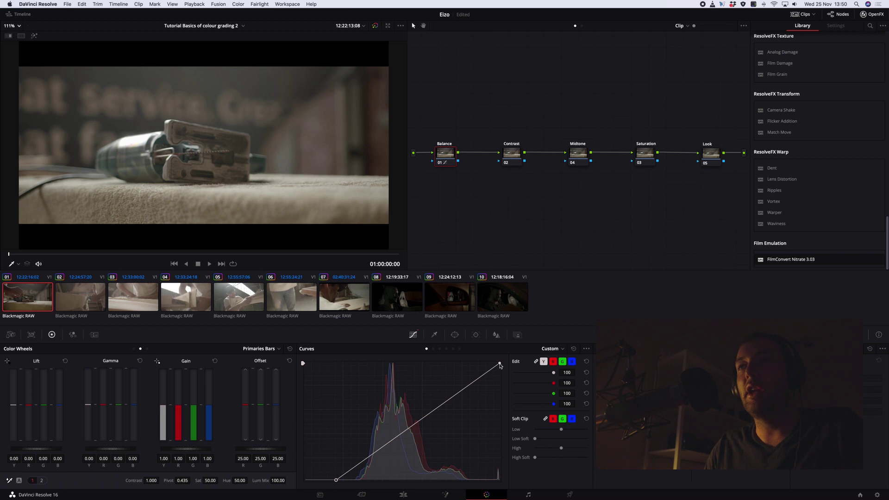
mouse_move(501, 366)
mouse_down()
mouse_move(482, 364)
mouse_move(493, 364)
mouse_up()
- Add four control points along the curve and pull the lowest one down to deepen shadows
click(370, 455)
click(390, 442)
click(415, 423)
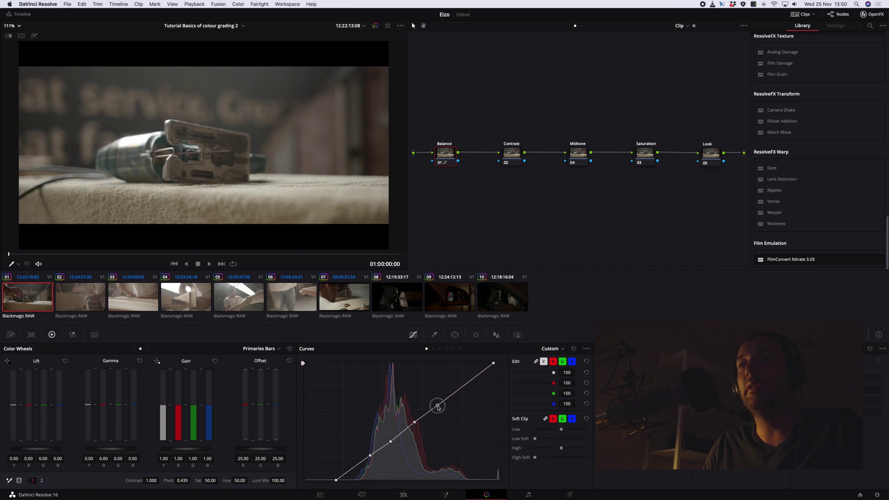
click(459, 391)
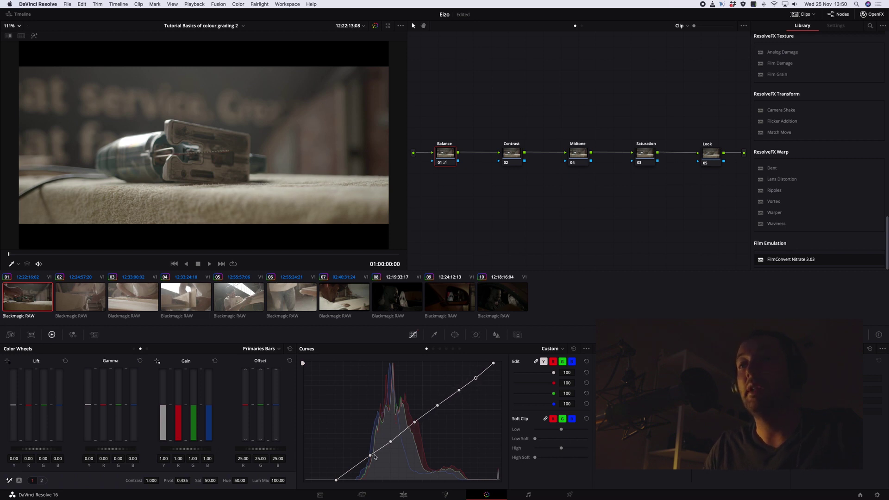
drag(371, 457, 367, 462)
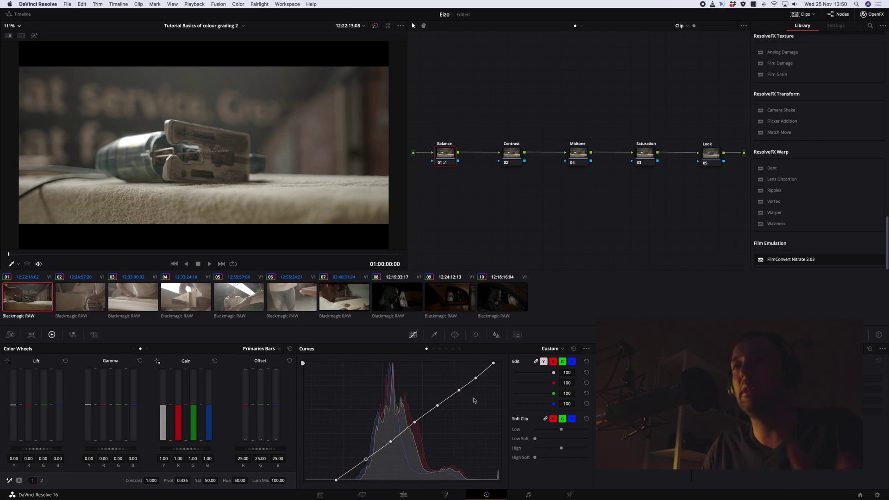
drag(366, 461, 371, 464)
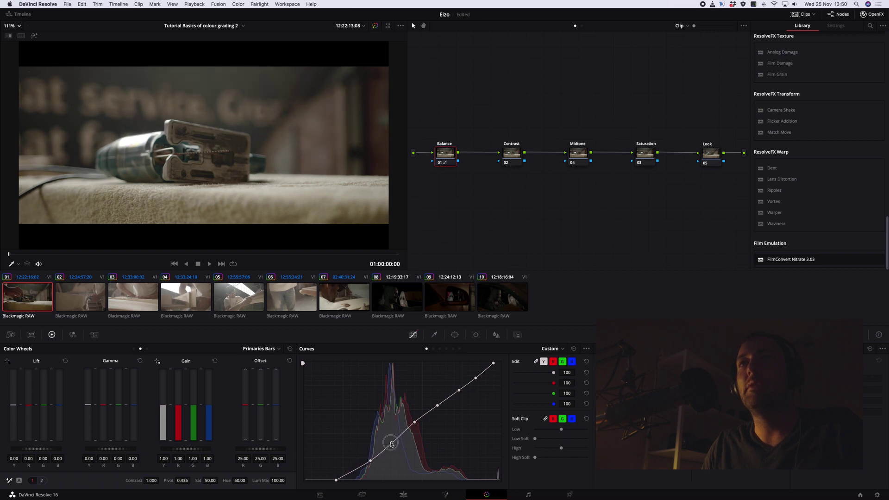
- Add two midtone points, lift the upper point and pull the white point in to steepen highlights
click(391, 443)
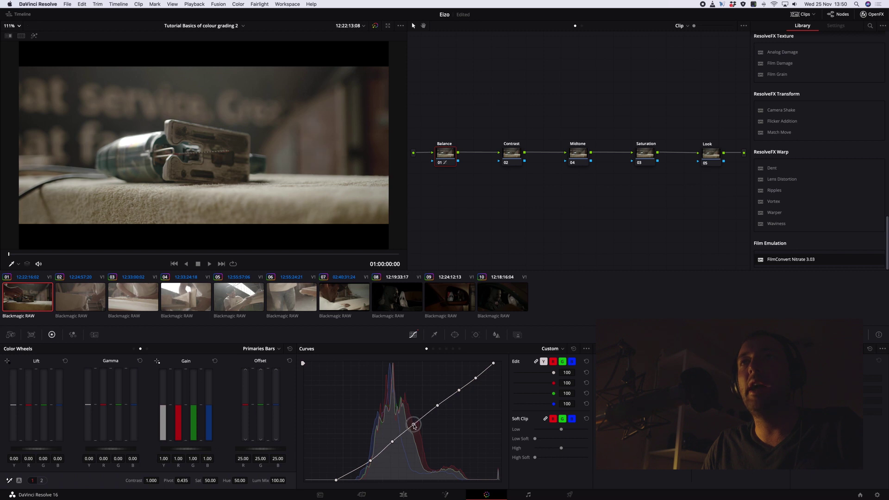
click(436, 407)
mouse_move(460, 393)
mouse_down()
mouse_move(459, 383)
mouse_move(458, 391)
mouse_up()
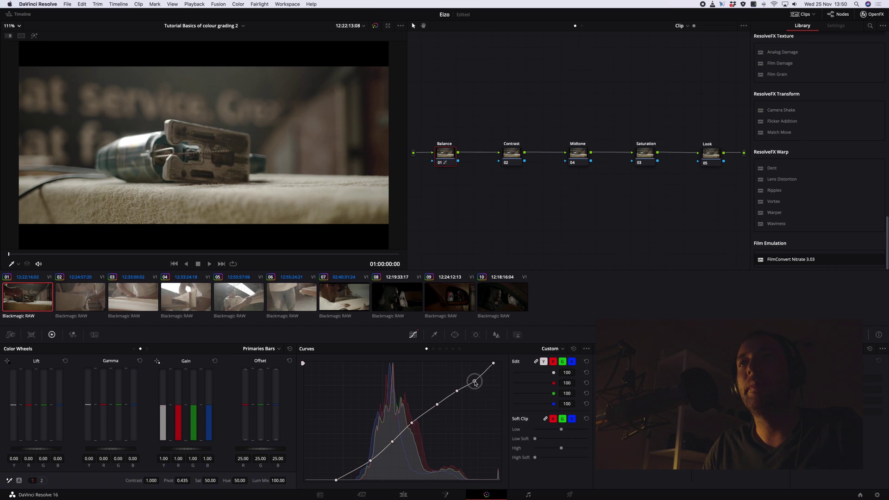
drag(494, 366, 490, 366)
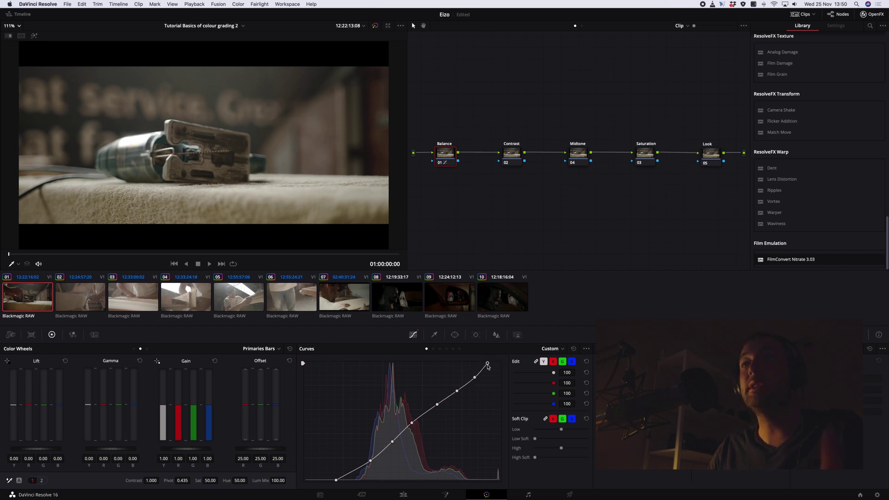
mouse_move(480, 365)
mouse_down()
mouse_move(463, 365)
mouse_move(488, 369)
mouse_up()
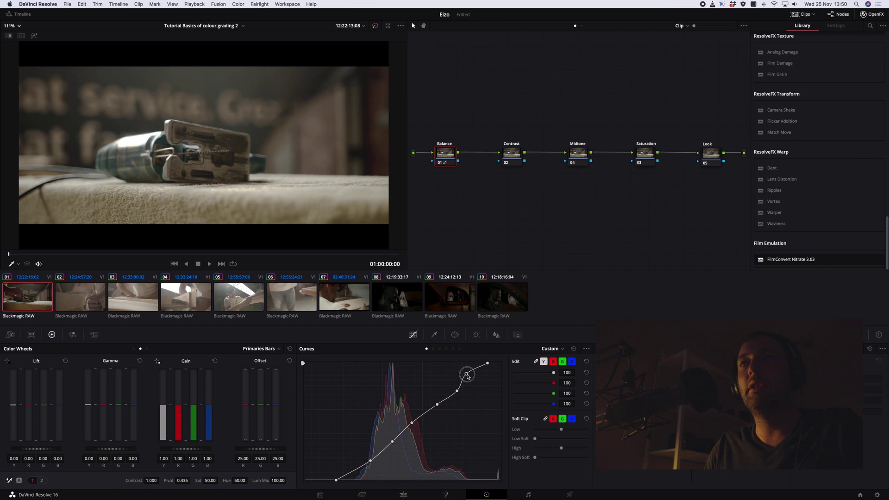
- On the second primaries page, test High Soft, then lower clip 01's Highlights to 9.50
click(41, 482)
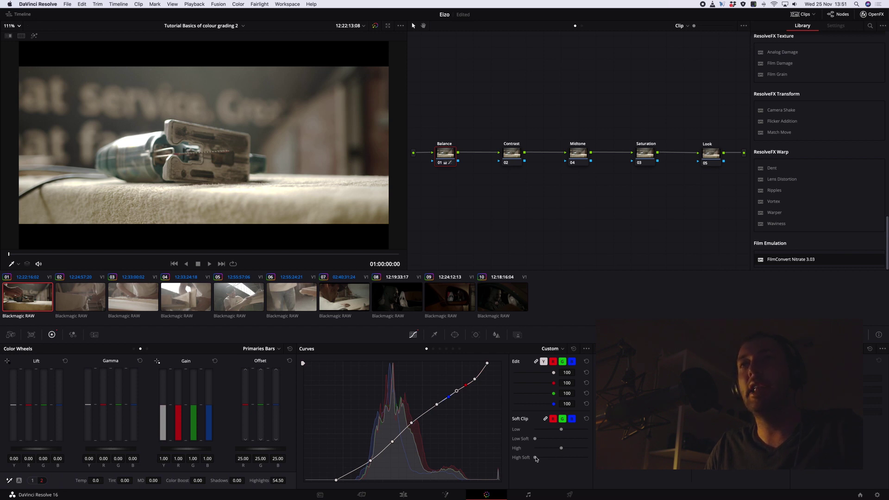
mouse_move(537, 458)
mouse_down()
mouse_move(556, 458)
mouse_move(529, 459)
mouse_move(566, 460)
mouse_move(529, 462)
mouse_up()
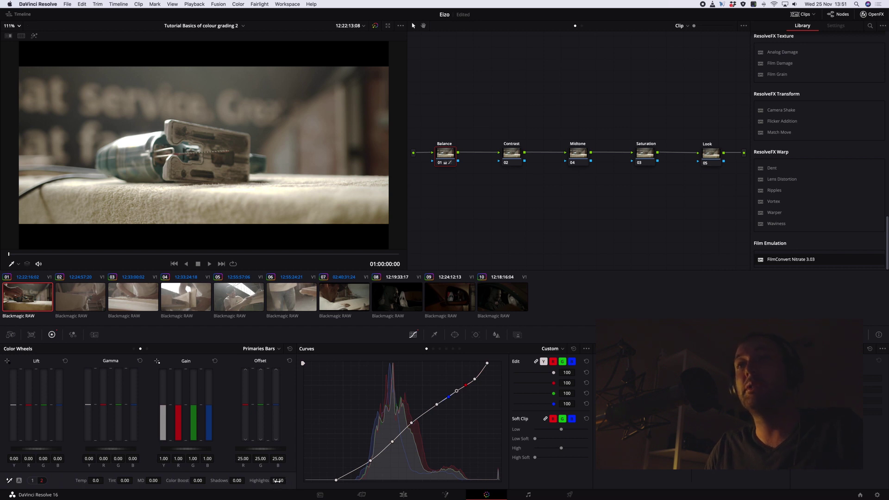
drag(278, 481, 254, 481)
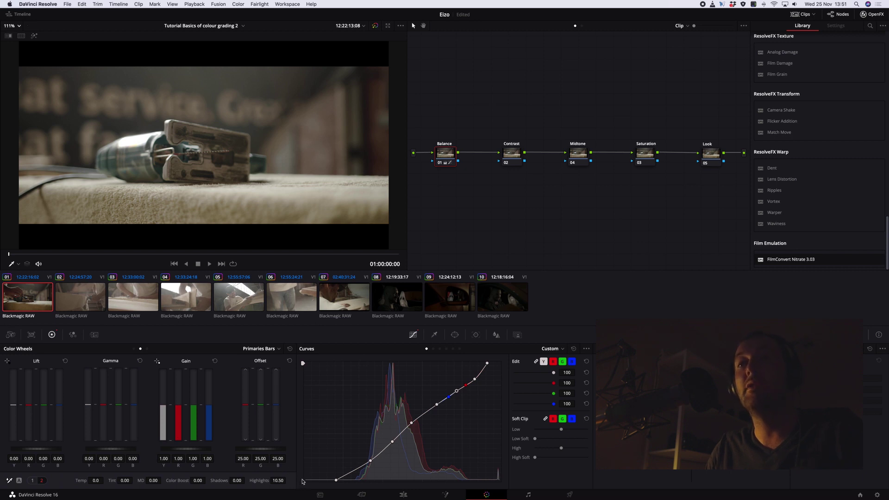
drag(280, 480, 281, 480)
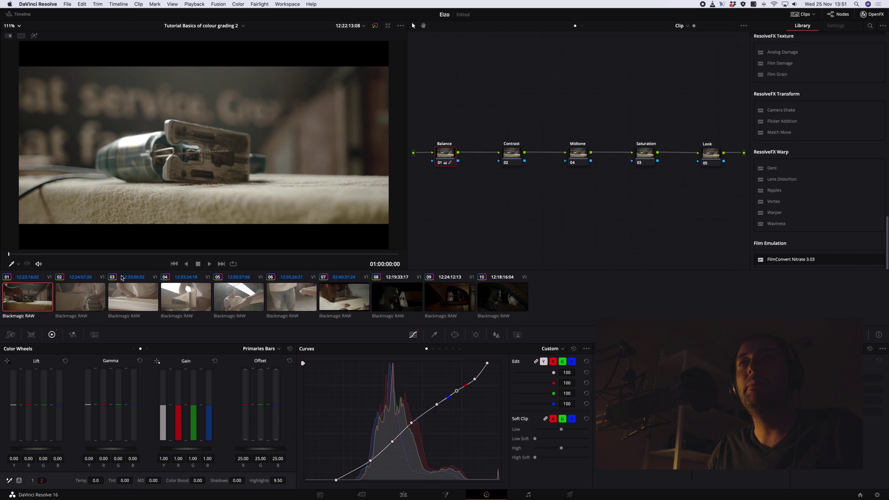
- Warm clip 01 to Temp 70.0 and Tint 13.00
click(32, 481)
click(42, 480)
drag(96, 481, 126, 481)
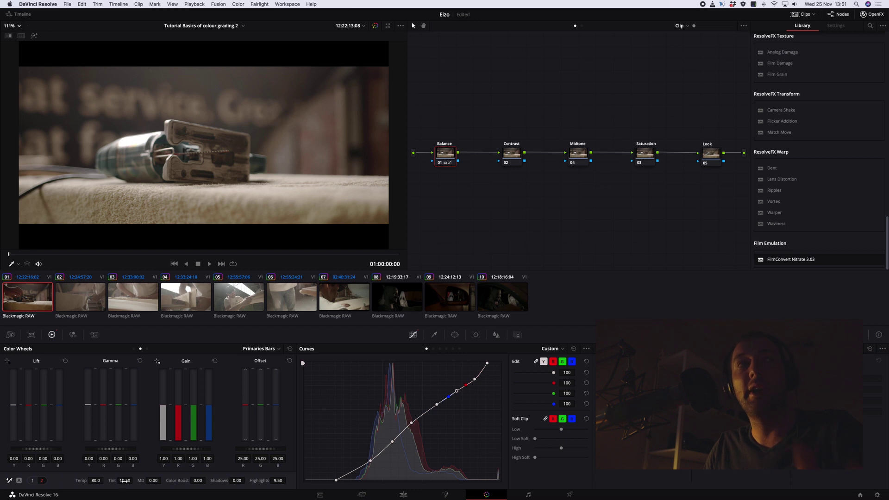
drag(95, 481, 130, 481)
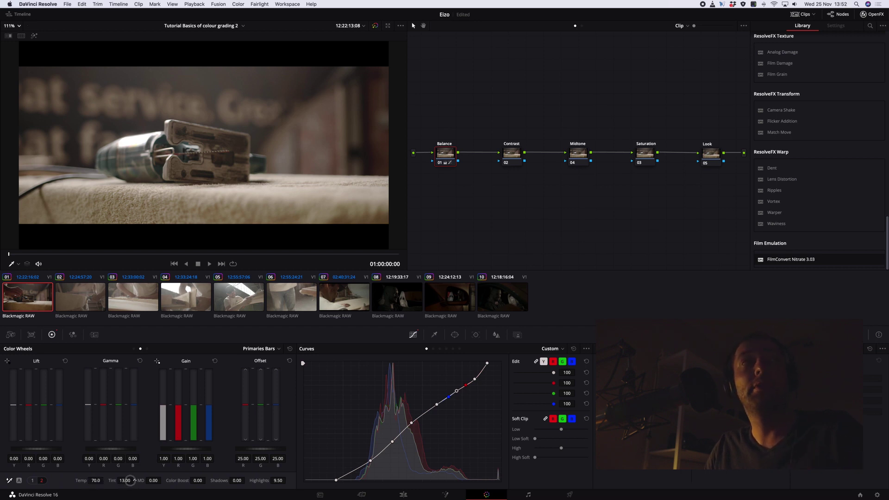
- Toggle the grade bypass to compare before and after, then nudge the black point inward
click(375, 27)
click(375, 26)
click(375, 27)
click(375, 27)
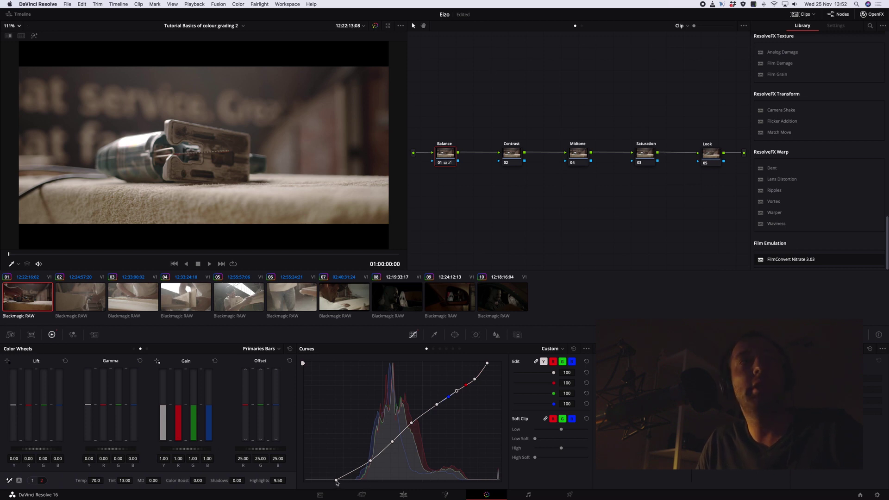
mouse_move(336, 482)
mouse_down()
mouse_move(357, 480)
mouse_move(342, 480)
mouse_up()
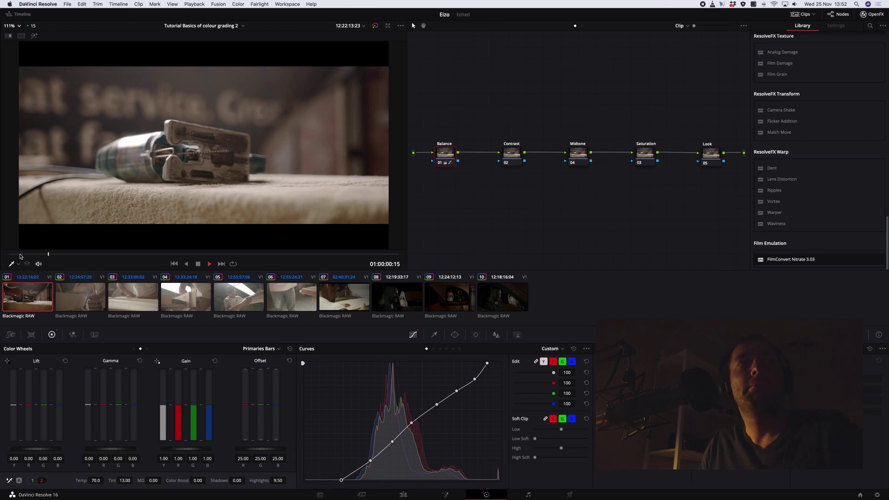
- Stop playback, scrub through clip 01 to review the grade, and return to its start
key(space)
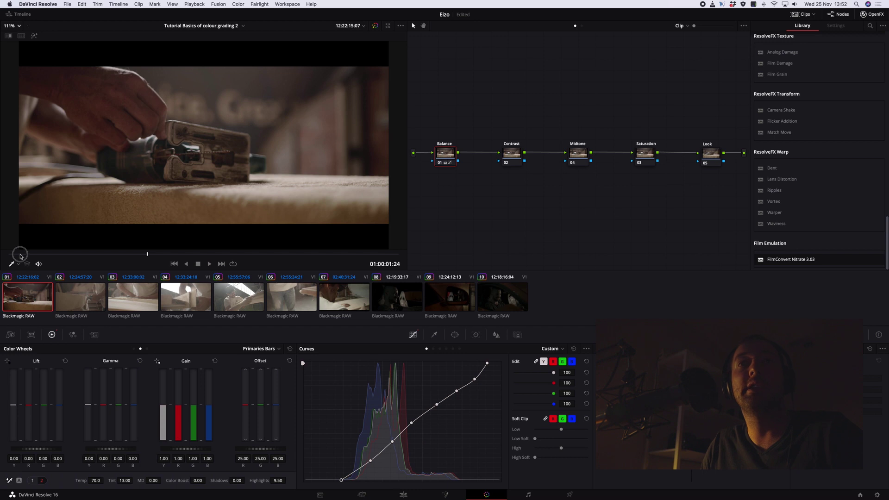
click(3, 256)
drag(4, 256, 308, 256)
key(Home)
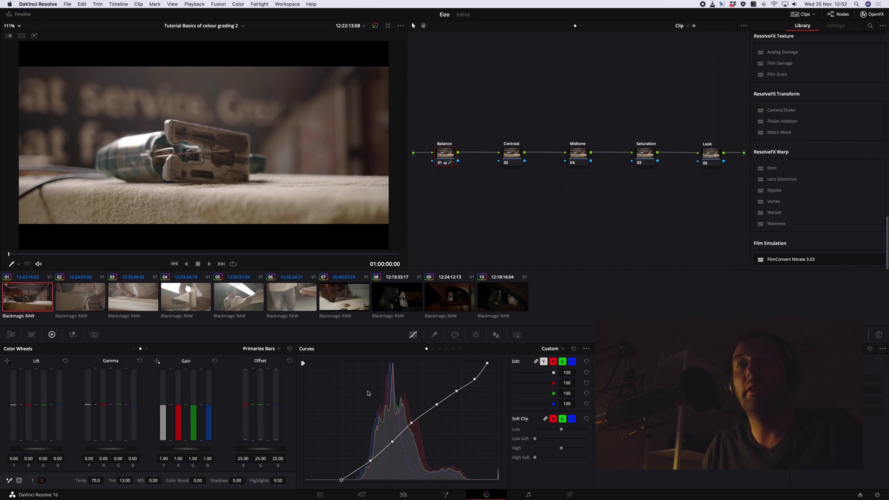
- Select clip 02 and its Balance node, then pull the curve's black and white points inward
click(84, 305)
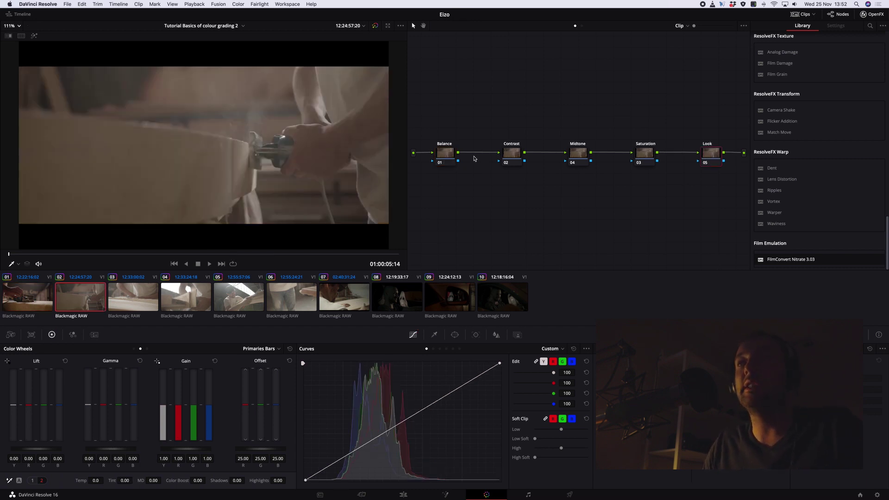
click(435, 157)
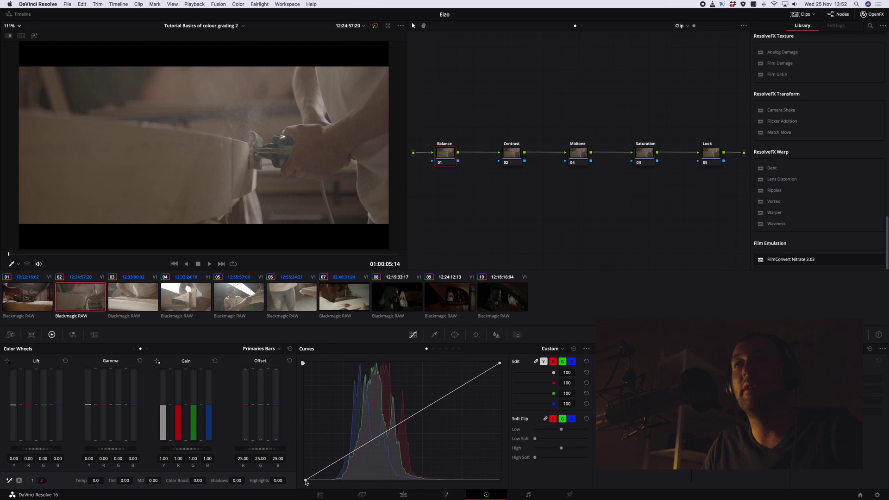
drag(306, 481, 327, 480)
drag(499, 364, 451, 363)
drag(328, 479, 329, 480)
- Add four curve points, reshape the midtones and pull the shadows down, then compare with clip 01
click(353, 457)
click(378, 434)
click(401, 415)
click(418, 398)
drag(401, 415, 416, 400)
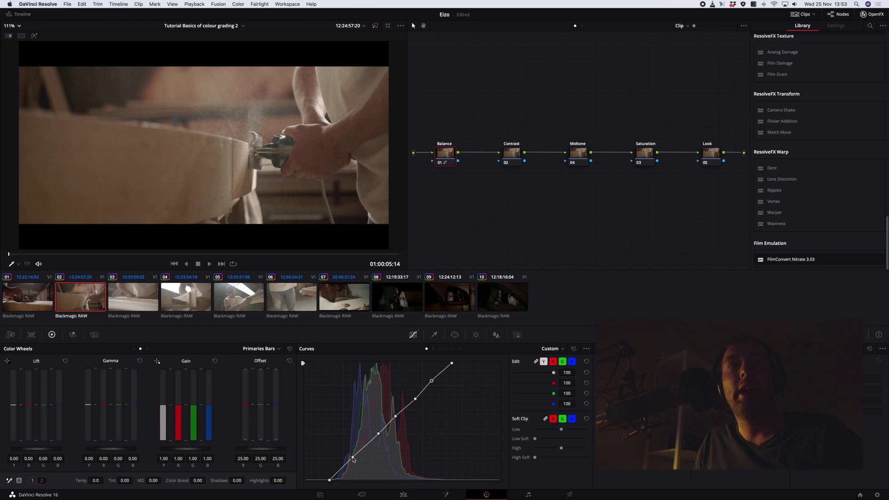
drag(353, 459, 378, 438)
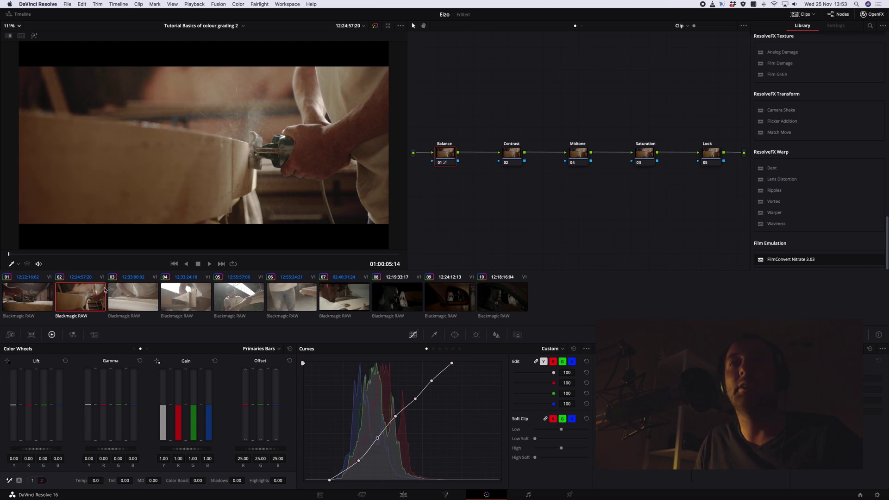
click(39, 294)
- Flip between clips 01 and 02, checking different frames, to compare their looks
click(89, 296)
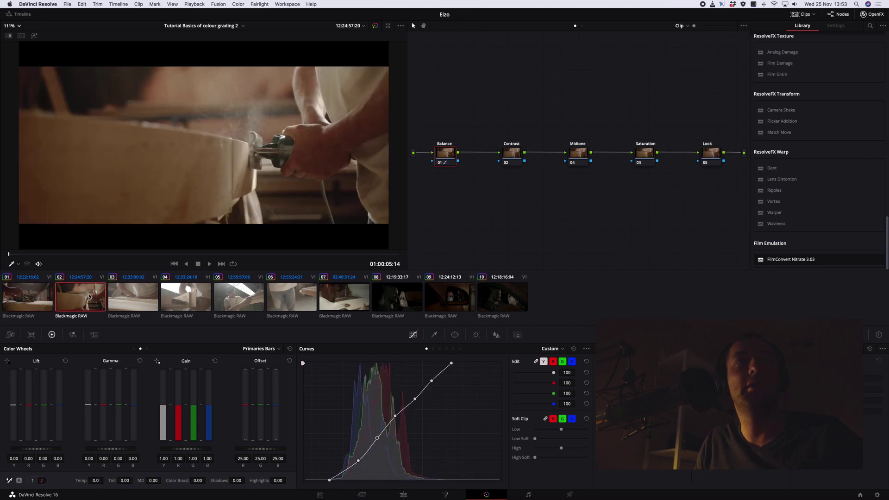
click(43, 297)
mouse_move(68, 254)
mouse_down()
mouse_move(224, 254)
mouse_move(66, 254)
mouse_up()
click(75, 298)
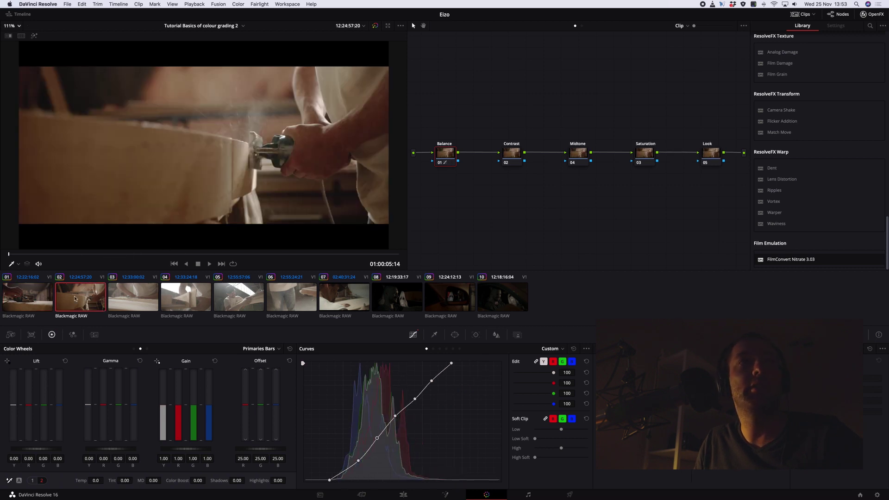
click(40, 305)
key(Down)
click(42, 306)
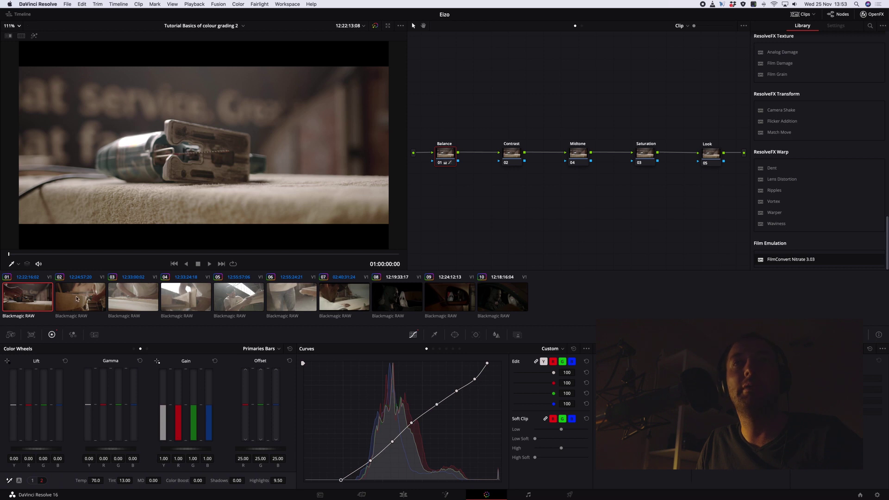
click(249, 254)
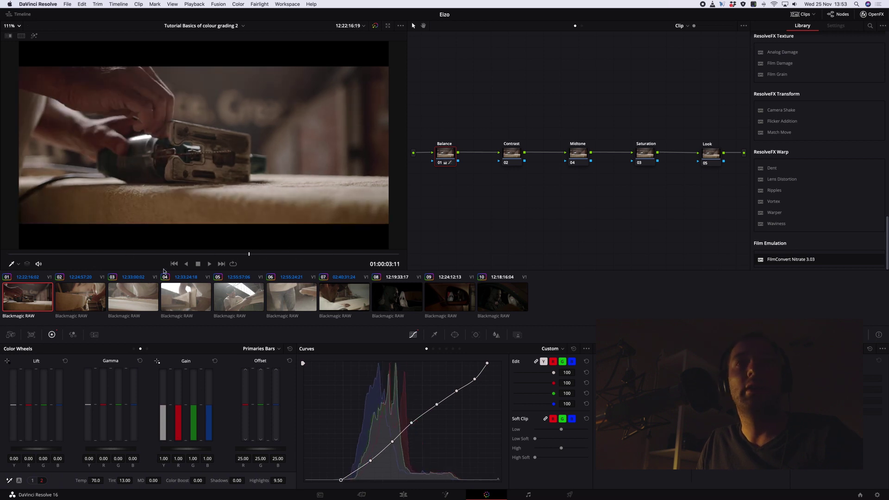
click(79, 303)
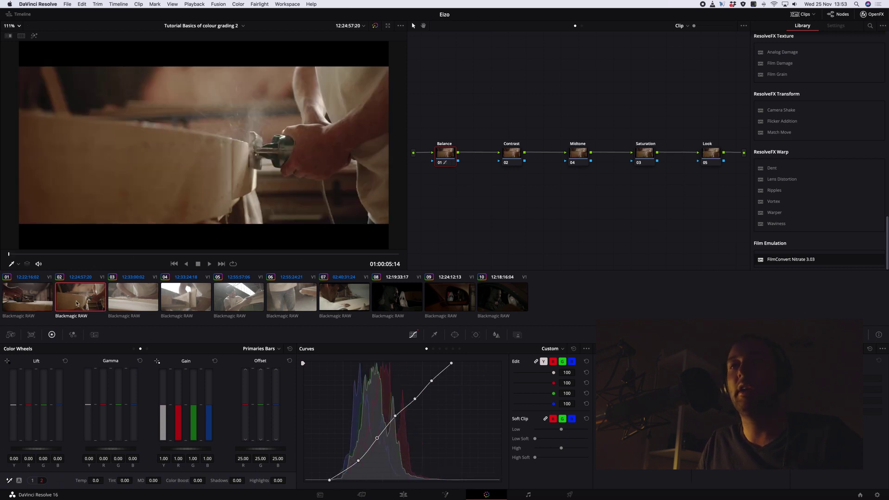
click(45, 297)
click(76, 299)
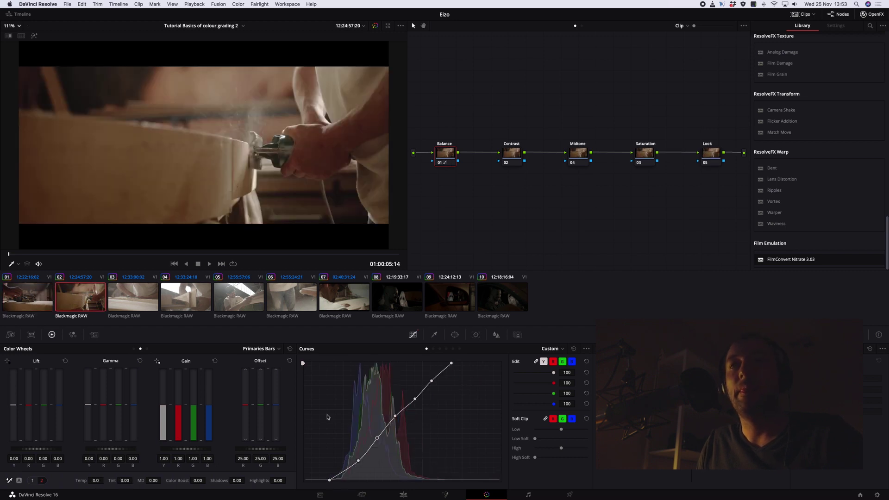
- Nudge clip 01's low curve point to deepen its shadows slightly, then return to clip 02
click(21, 301)
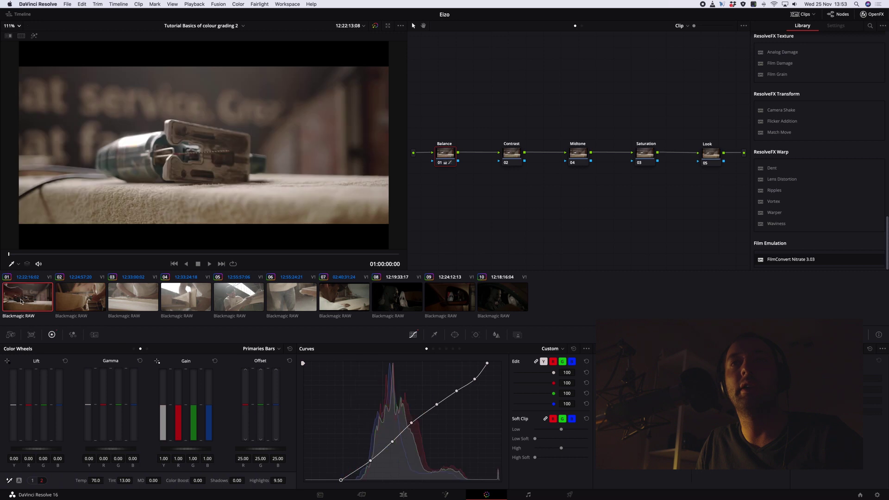
drag(370, 461, 375, 460)
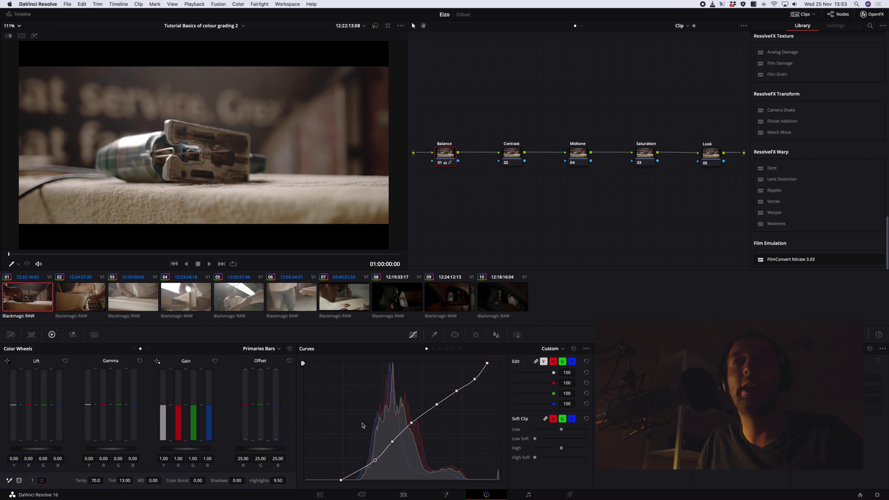
click(86, 297)
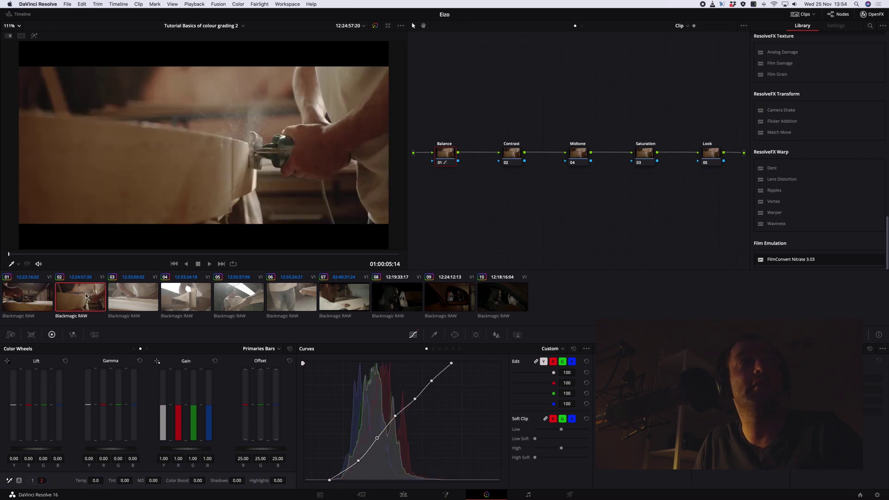
click(38, 301)
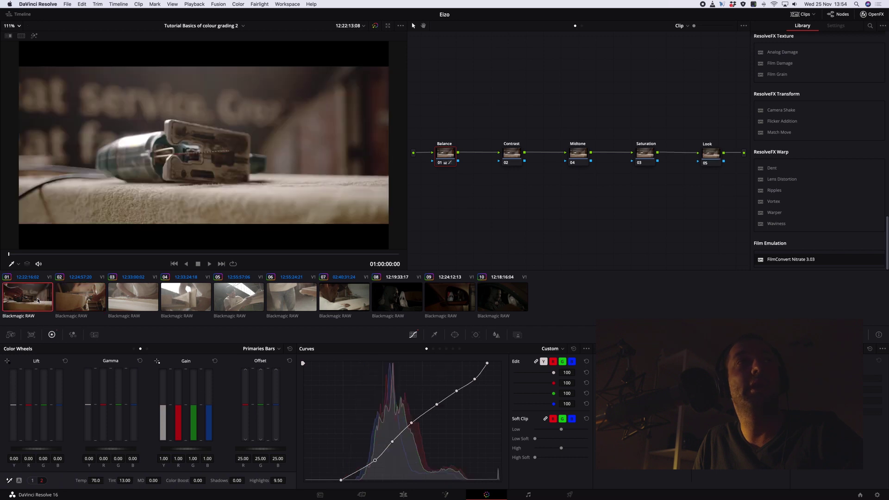
click(61, 301)
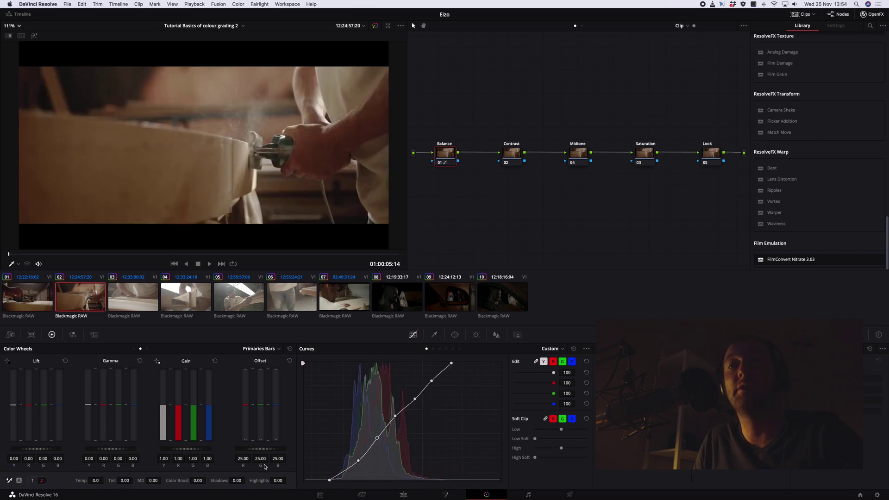
- Cool clip 02 to Temp -350 and flip against clip 01 to confirm the match
drag(101, 479, 124, 481)
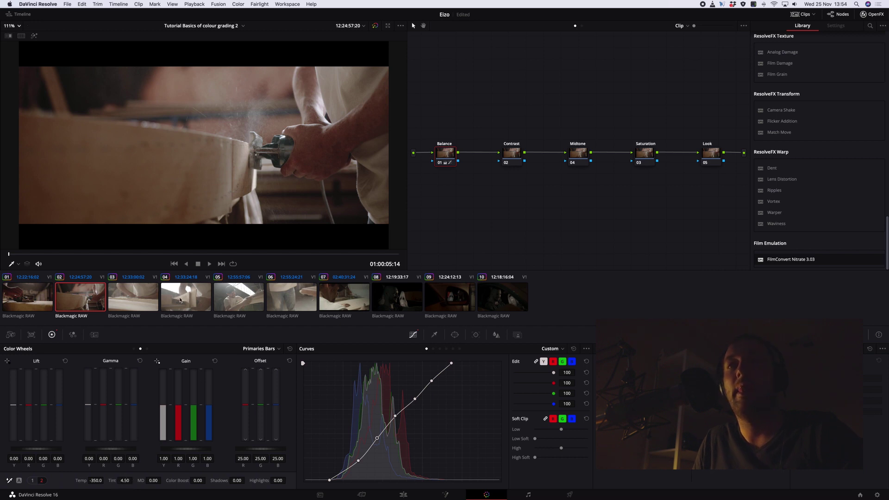
click(28, 296)
click(74, 295)
click(28, 296)
click(73, 295)
click(28, 297)
click(74, 295)
- Select clip 03, pull its black and white points inward, and add five curve points
click(131, 301)
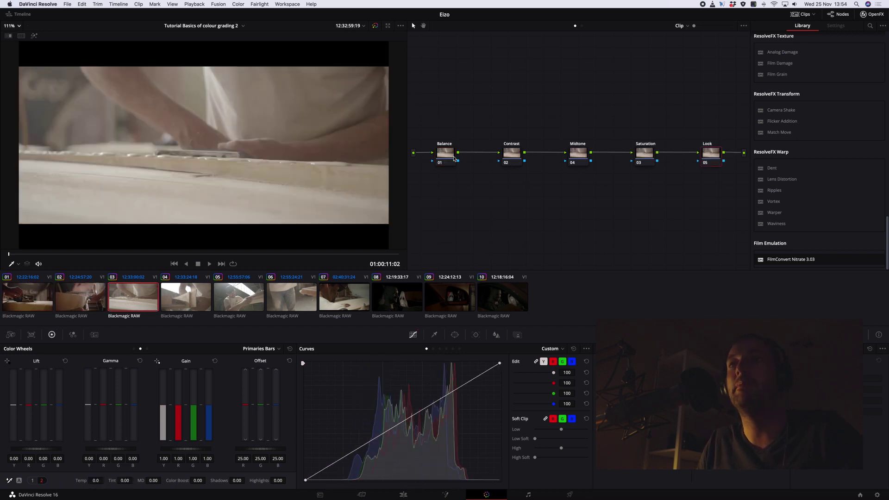
drag(306, 480, 329, 480)
mouse_move(500, 365)
mouse_down()
mouse_move(482, 365)
mouse_move(490, 363)
mouse_up()
click(353, 462)
click(378, 443)
click(403, 425)
click(421, 411)
click(452, 391)
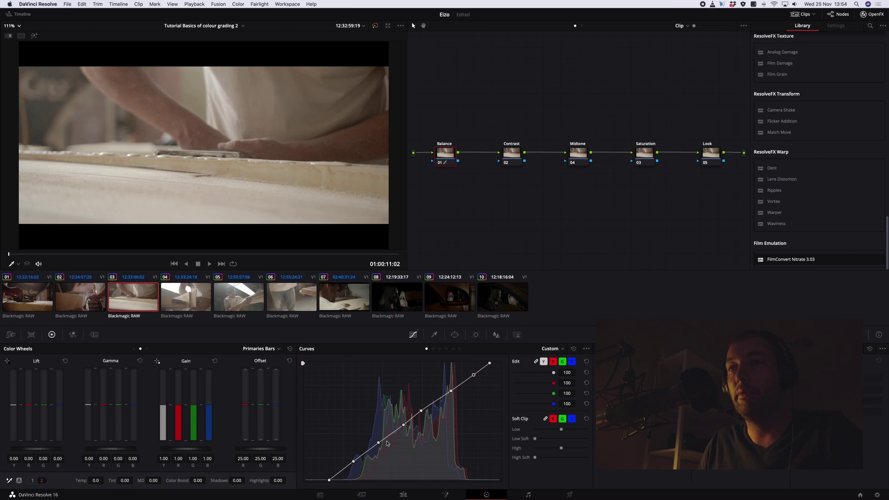
- Shape clip 03's curve, add a top point, and raise High Soft to soften highlights
drag(354, 464, 423, 413)
drag(329, 482, 335, 482)
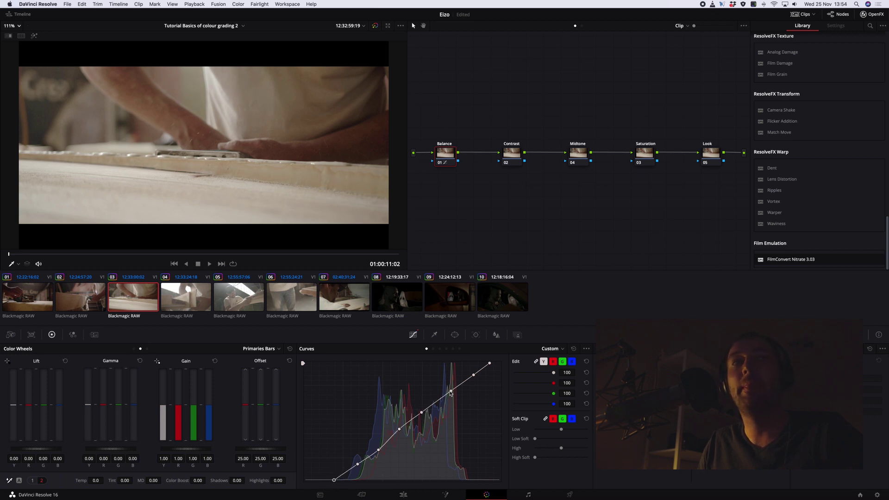
drag(451, 392, 447, 393)
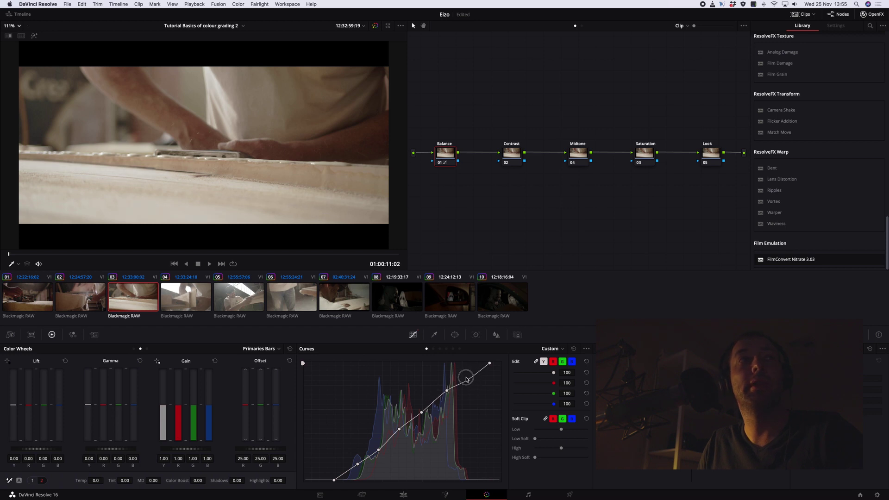
click(466, 378)
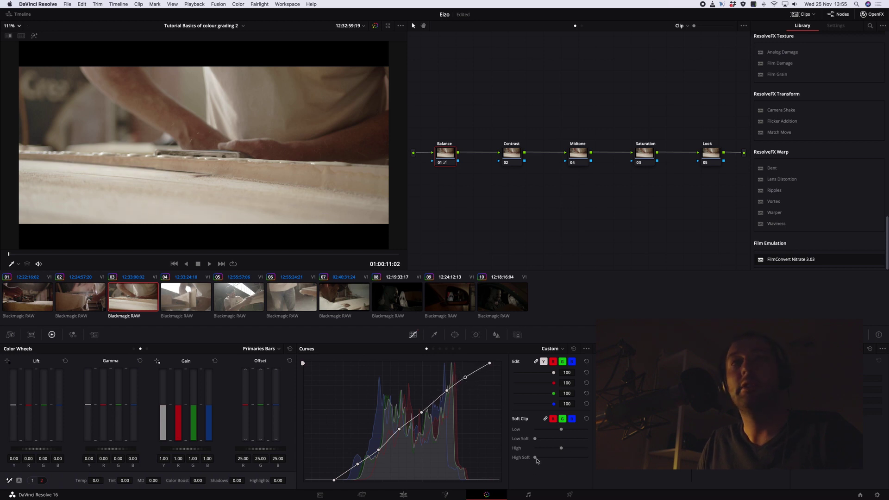
mouse_move(535, 457)
mouse_down()
mouse_move(559, 460)
mouse_move(551, 460)
mouse_up()
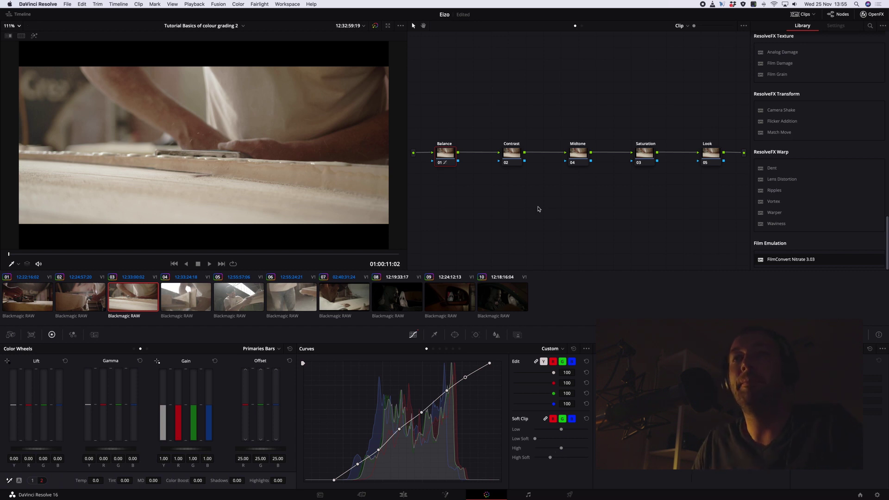
- Cool clip 03 to Temp -170 and compare it against clips 01 and 02
mouse_move(96, 480)
mouse_down()
mouse_move(83, 480)
mouse_move(133, 481)
mouse_move(95, 482)
mouse_up()
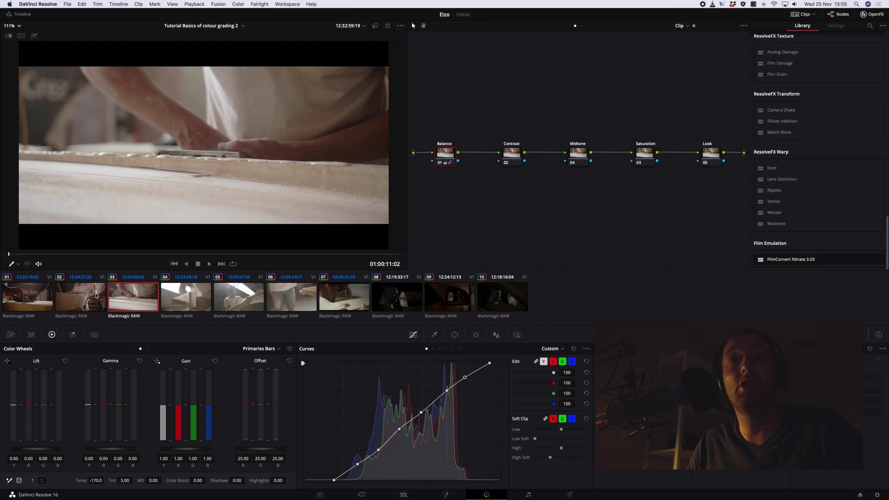
click(88, 298)
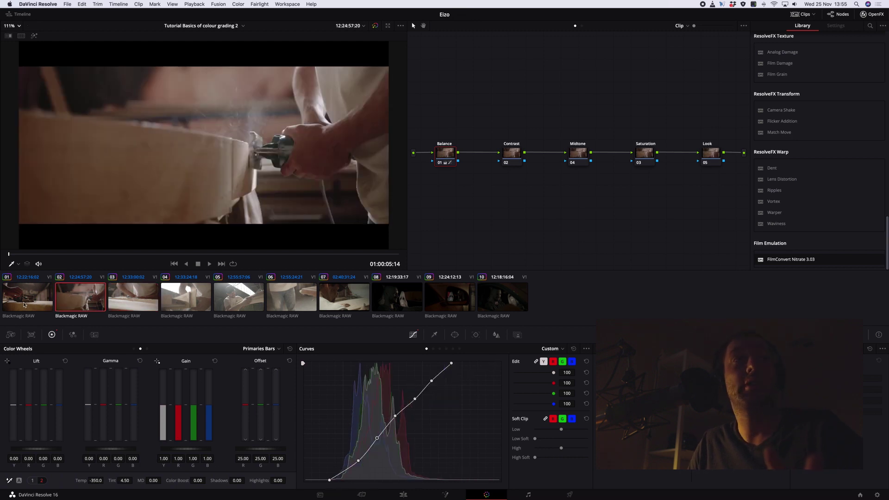
click(28, 301)
click(88, 303)
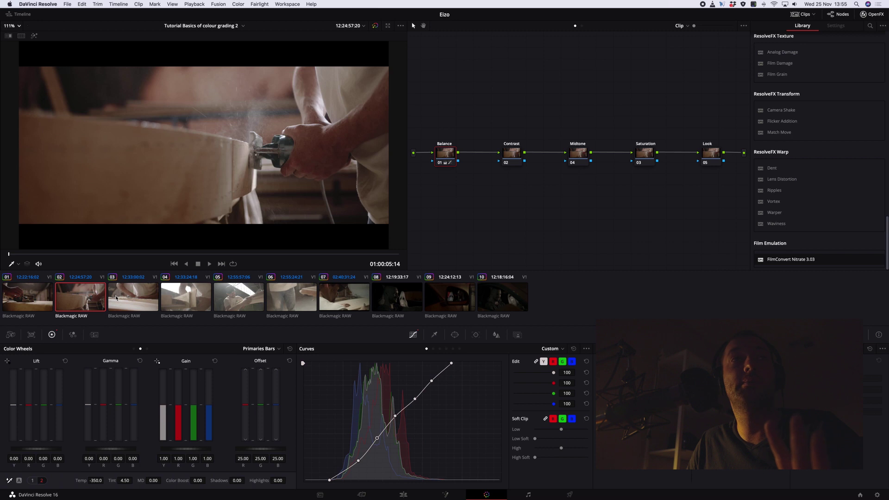
key(Down)
click(91, 301)
click(30, 302)
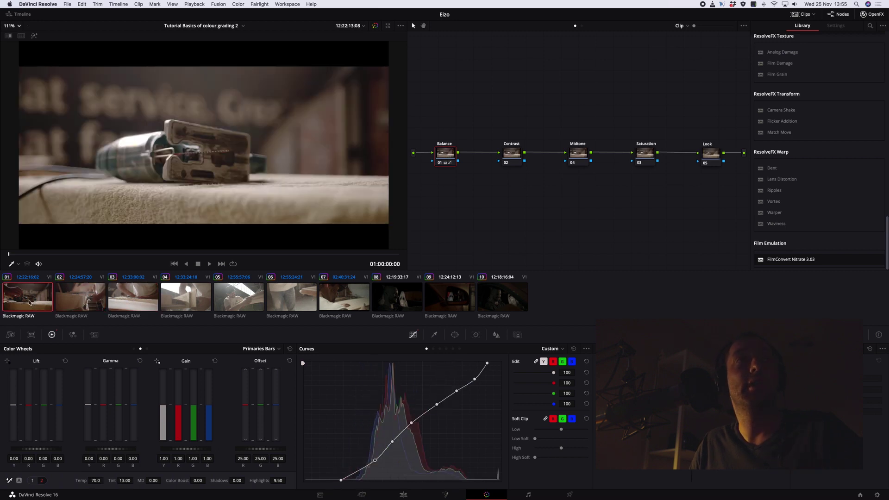
click(81, 301)
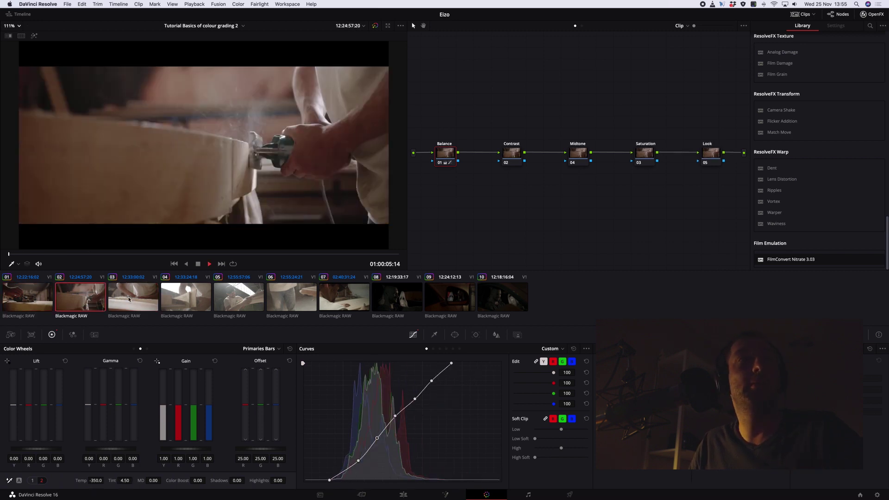
click(130, 300)
- On clip 04's Balance node, pull the black and white points inward and add five curve points
key(Down)
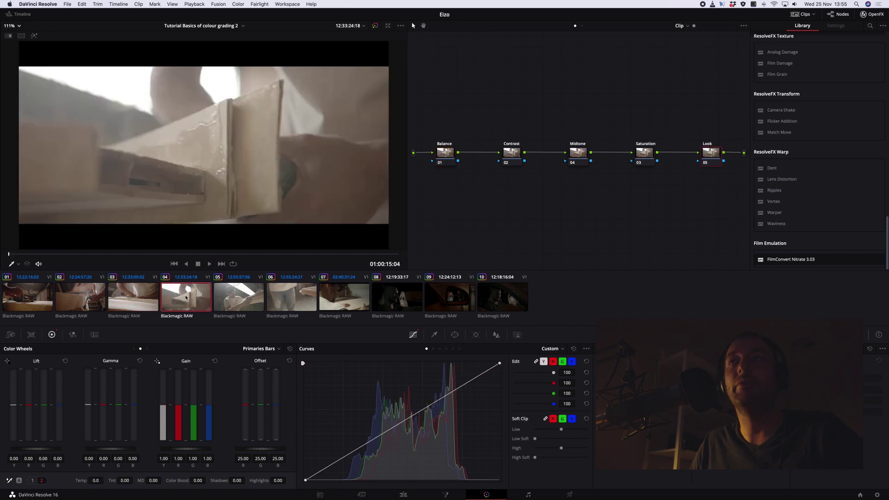
click(458, 162)
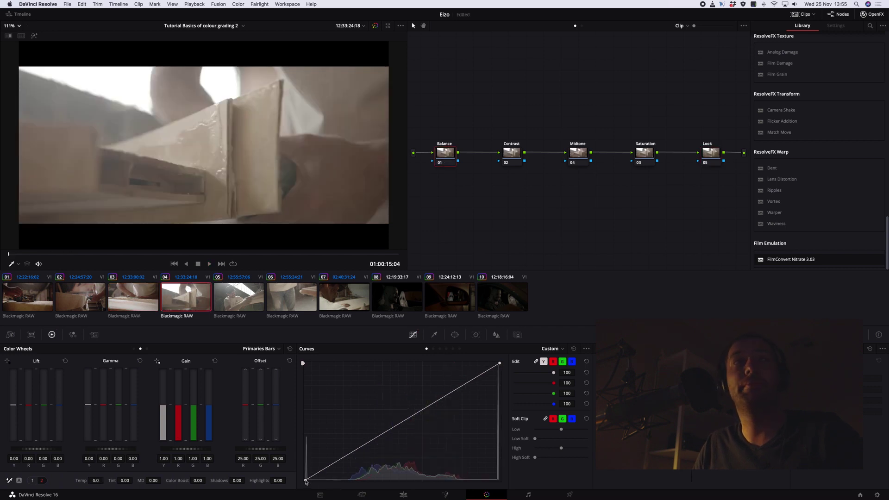
drag(306, 480, 335, 480)
drag(499, 365, 487, 363)
click(369, 454)
click(390, 438)
click(424, 412)
click(445, 399)
click(460, 384)
- Reshape clip 04's curve by lowering a shadow point, lifting an upper point, and softening highlights
drag(391, 442, 366, 463)
click(423, 412)
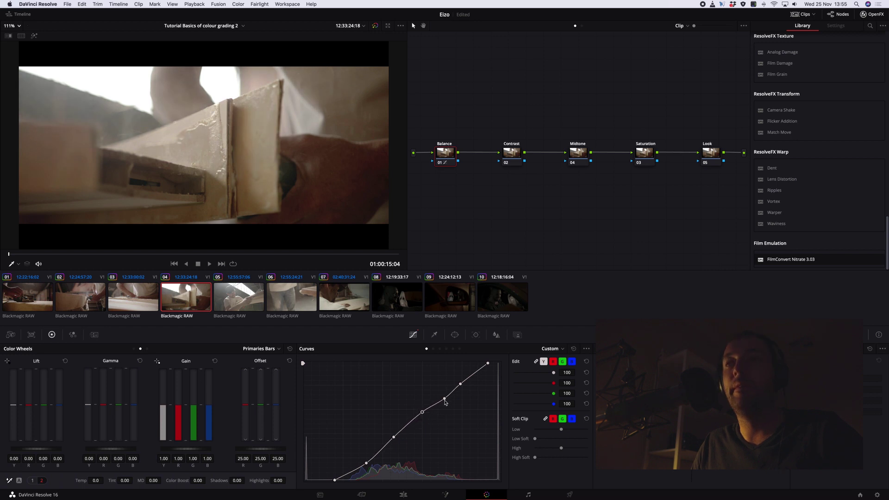
drag(444, 398, 496, 365)
mouse_move(536, 458)
mouse_down()
mouse_move(522, 458)
mouse_move(557, 459)
mouse_move(528, 459)
mouse_move(542, 459)
mouse_up()
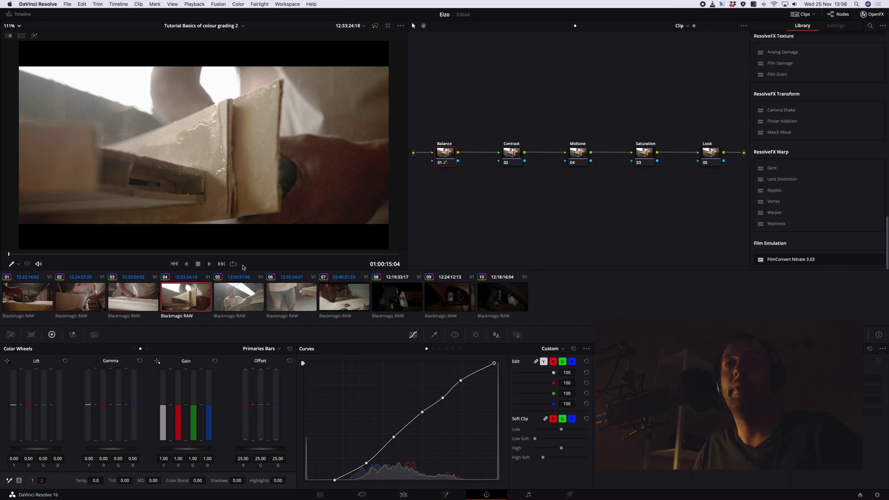
- Cool clip 04 to Temp -150 with Tint 9 and compare it against clip 03
mouse_move(96, 480)
mouse_down()
mouse_move(131, 480)
mouse_move(95, 480)
mouse_up()
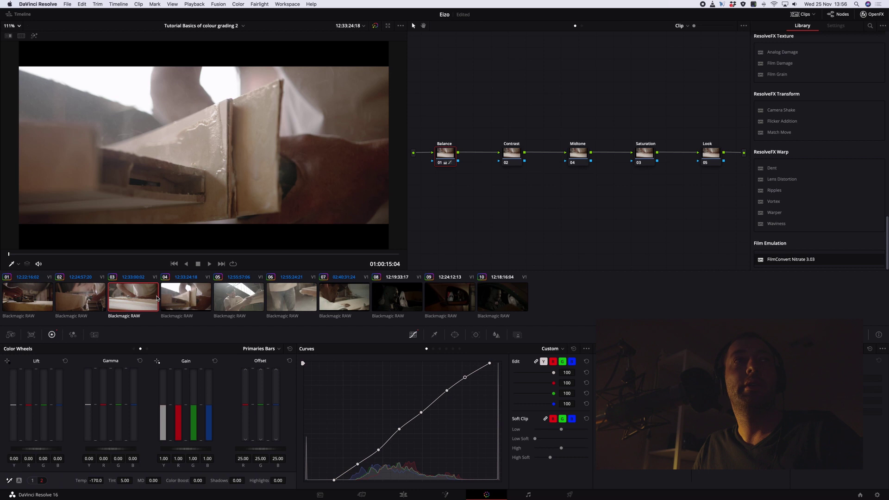
click(150, 296)
click(182, 297)
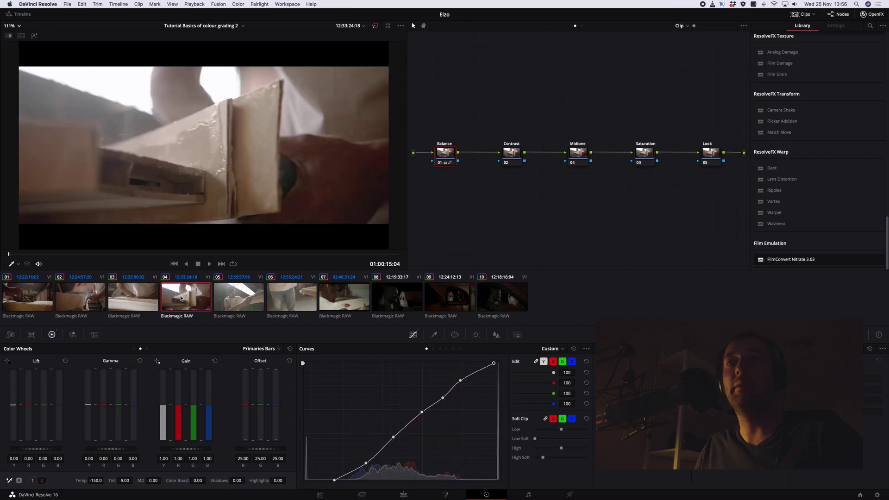
key(Down)
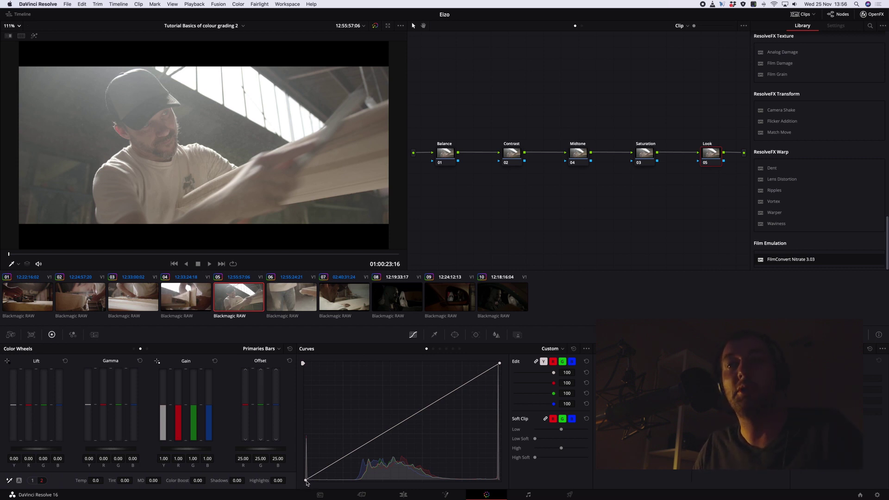
- Pull clip 05's black and white points inward, add four points and bend them into an S-curve
drag(306, 480, 336, 481)
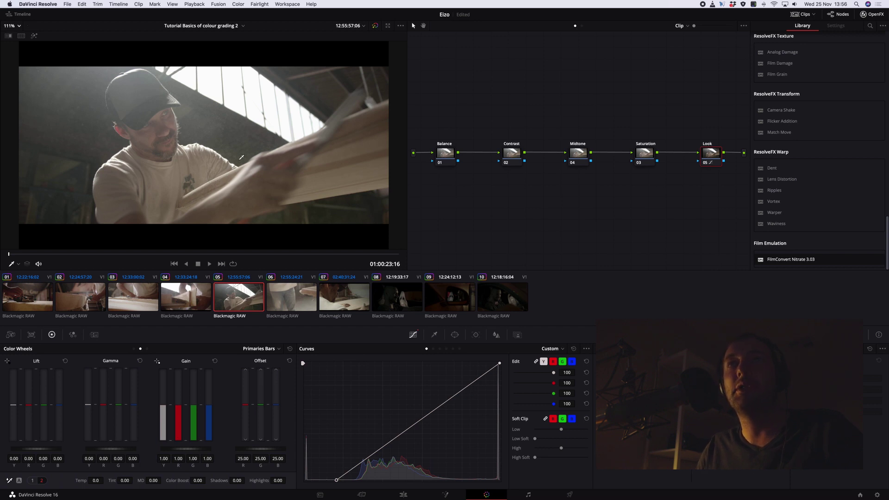
drag(501, 365, 479, 365)
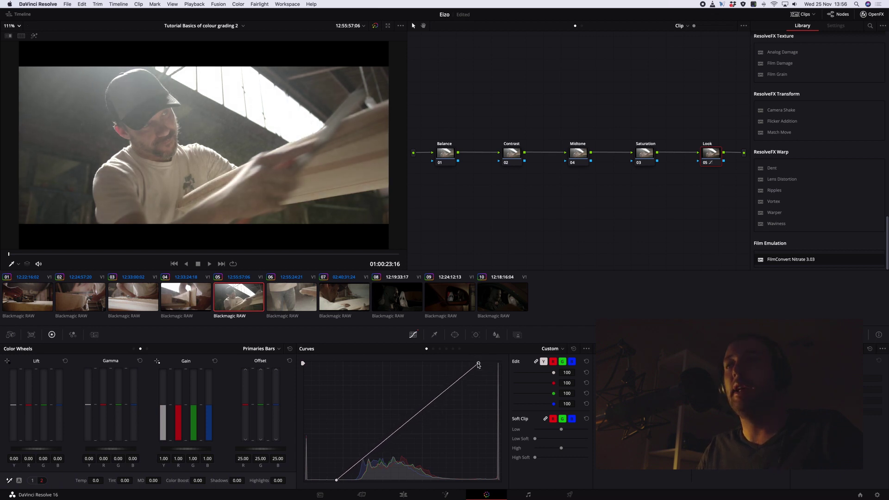
click(364, 458)
click(390, 439)
click(417, 416)
click(445, 391)
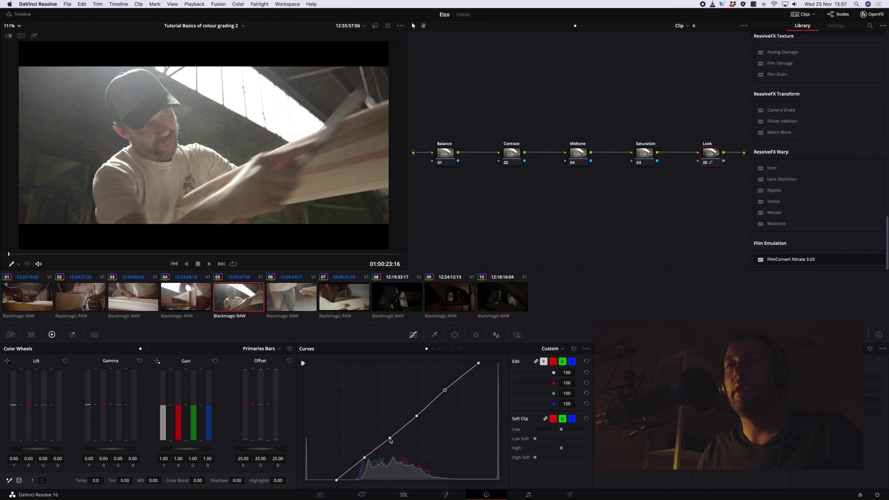
drag(365, 459, 370, 467)
drag(391, 438, 391, 449)
drag(415, 416, 442, 390)
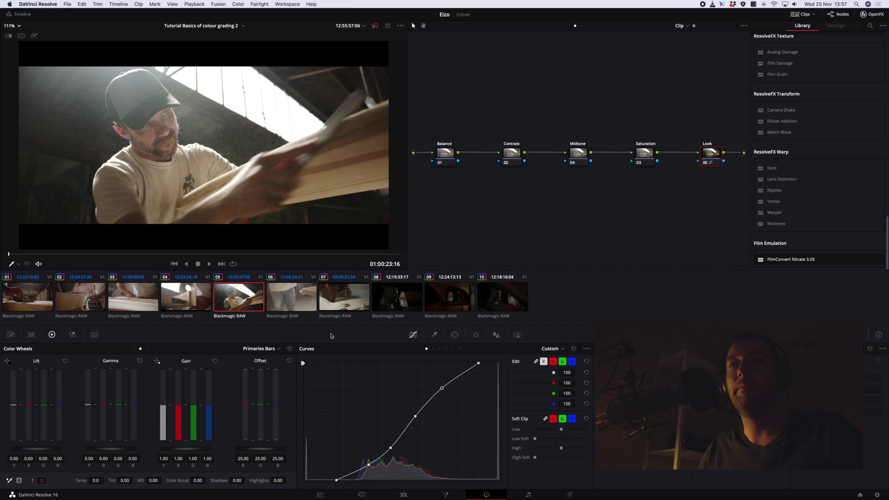
- Cool clip 05 to Temp -140 and compare it against clip 04
drag(97, 481, 96, 481)
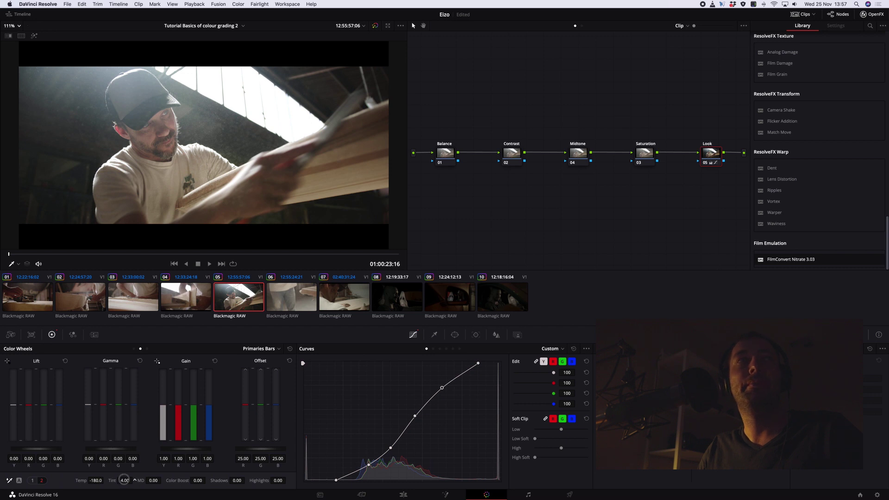
drag(98, 482, 98, 481)
click(178, 288)
click(238, 300)
click(185, 298)
click(241, 303)
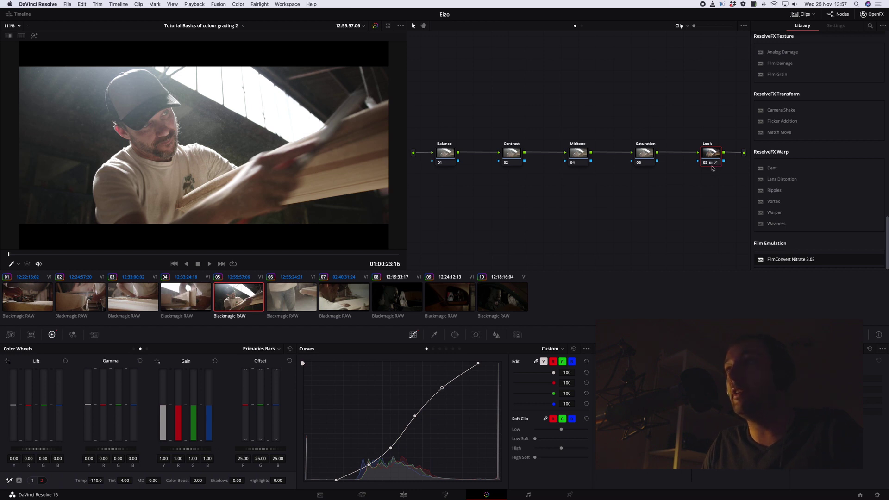
- Paste onto clip 05's node and reset the last Look node's grade, checking clip 04
click(450, 159)
key(super+v)
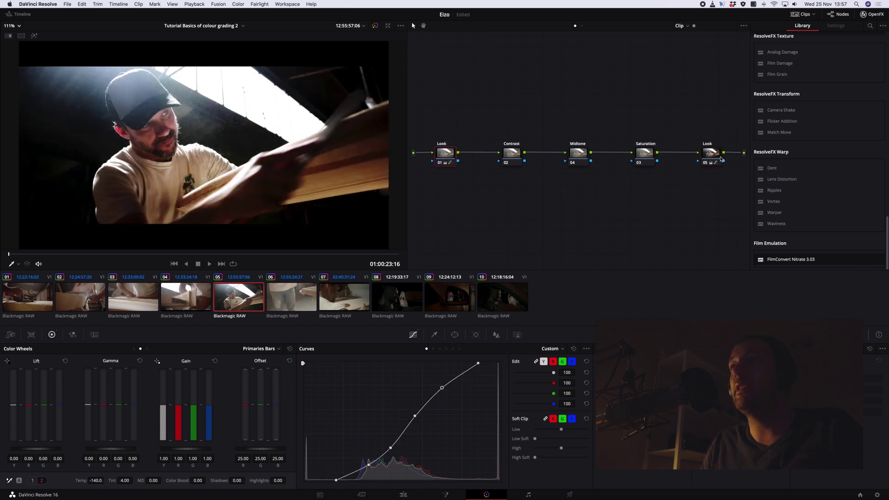
right_click(712, 157)
click(740, 159)
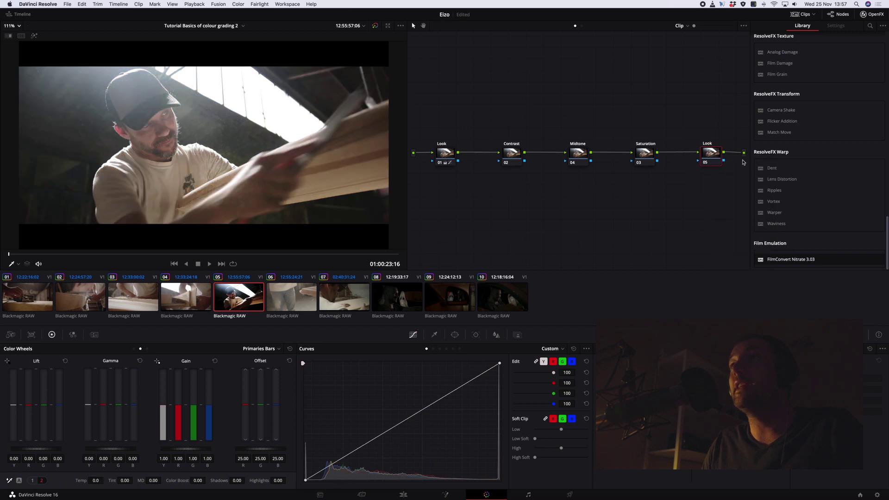
click(192, 292)
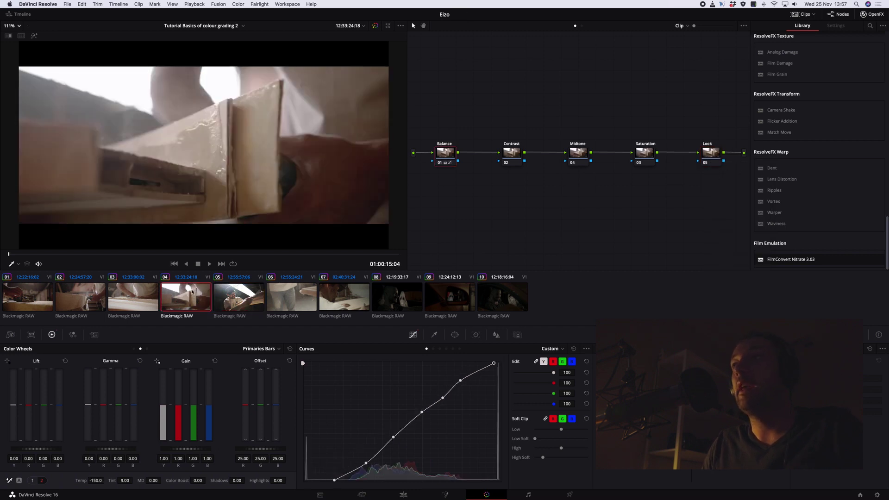
click(244, 294)
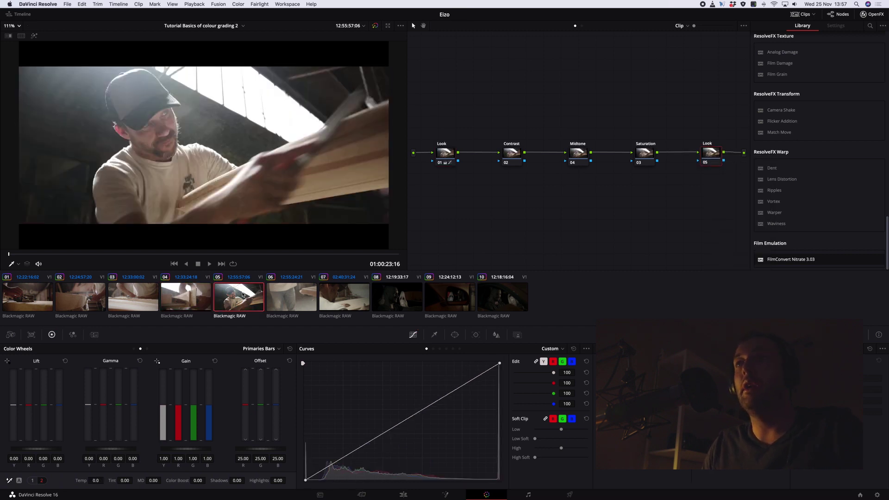
- Rename clip 05's first node to 'Balance'
click(447, 158)
right_click(452, 156)
click(474, 175)
text(Balance)
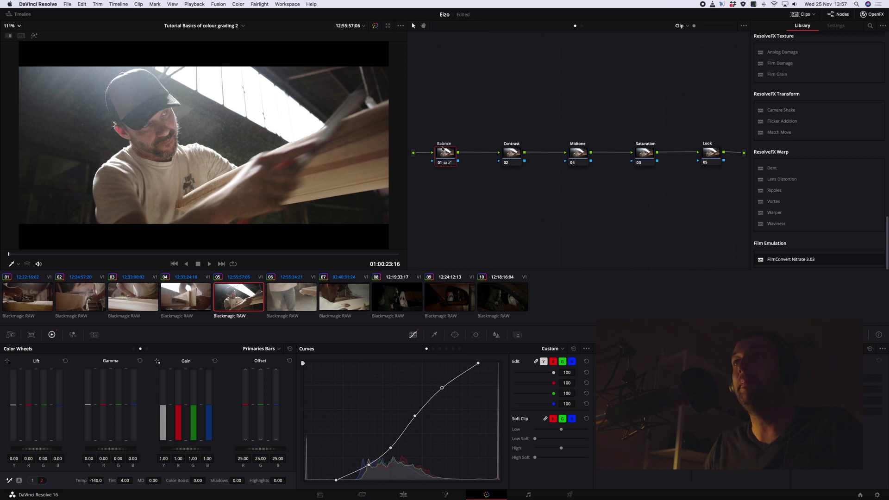
- Compare against clip 04 and raise clip 05's Tint to 9.00 to match
click(199, 295)
click(247, 292)
click(178, 304)
click(216, 300)
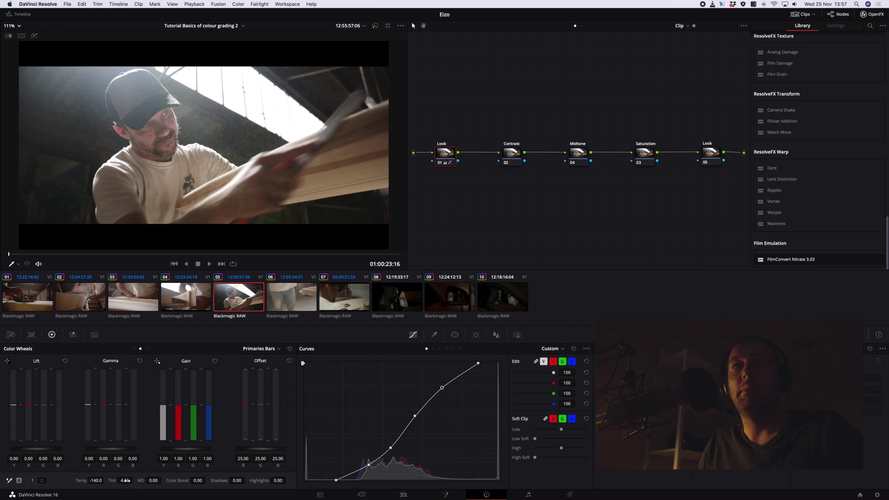
drag(125, 481, 133, 480)
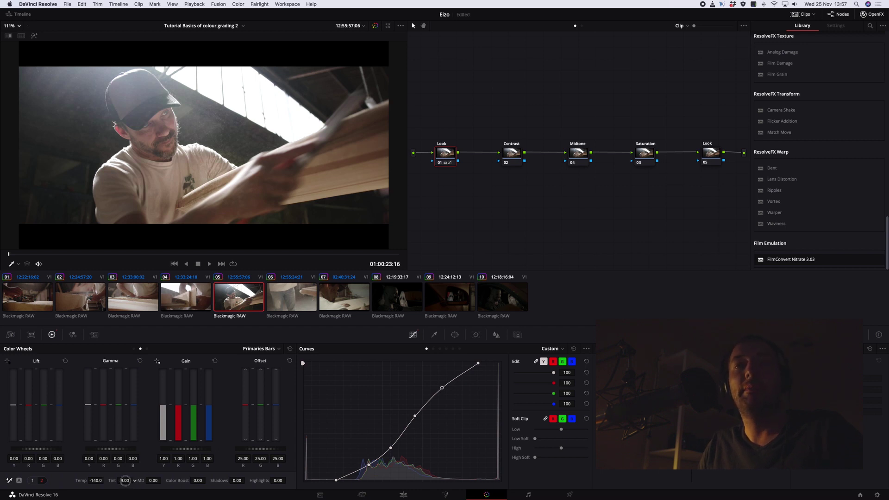
click(201, 292)
click(232, 296)
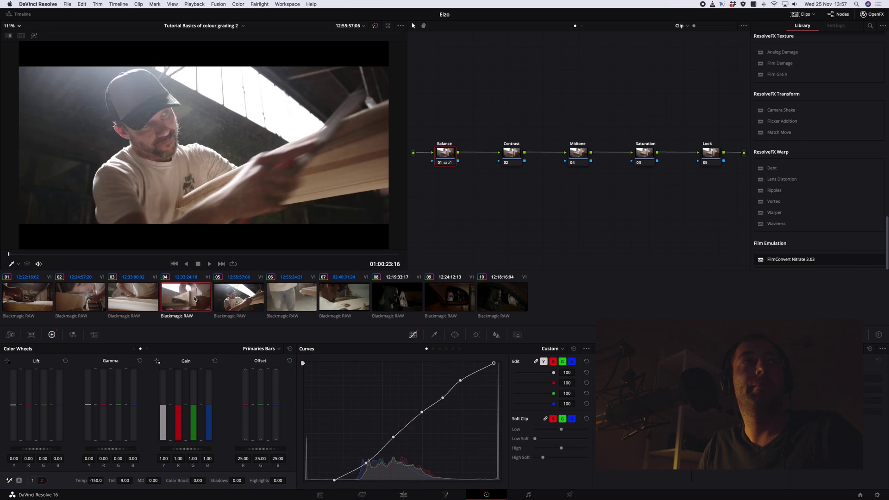
- Pull clip 06's curve black point right and white point left for more contrast
click(270, 296)
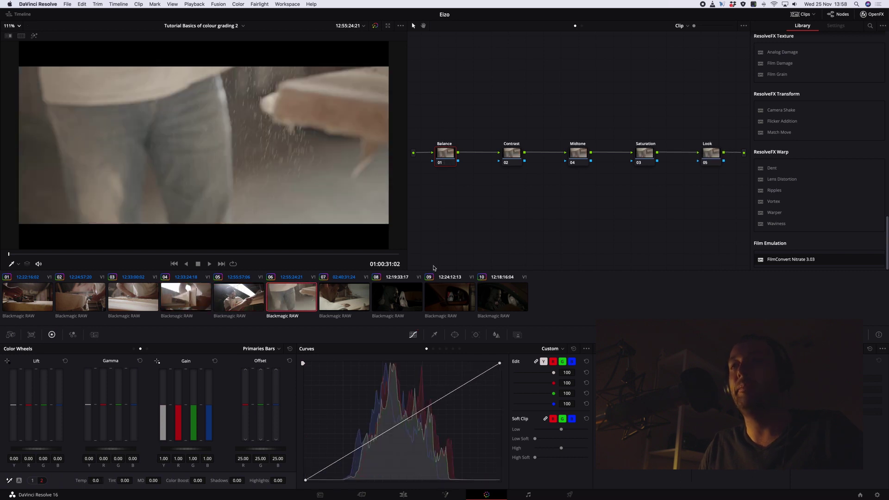
drag(305, 480, 329, 479)
drag(500, 364, 474, 363)
- Compare clip 06 against clip 05, then load clip 07
click(246, 296)
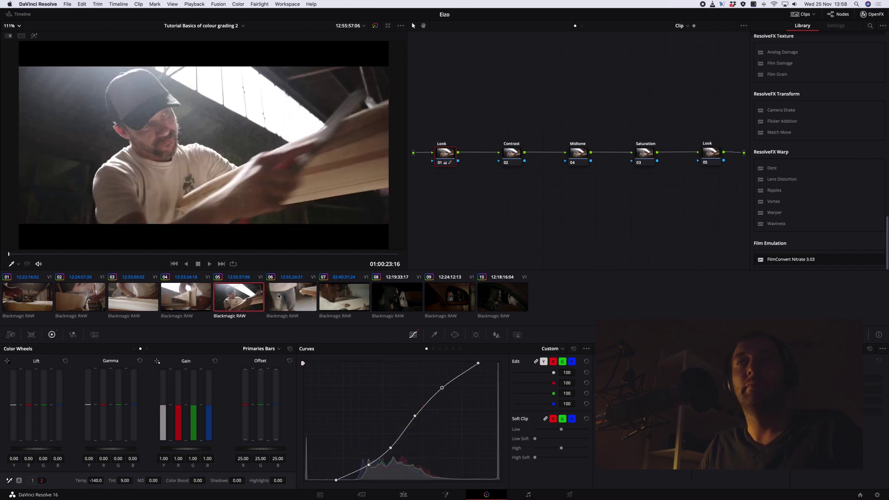
click(286, 297)
click(251, 300)
click(288, 297)
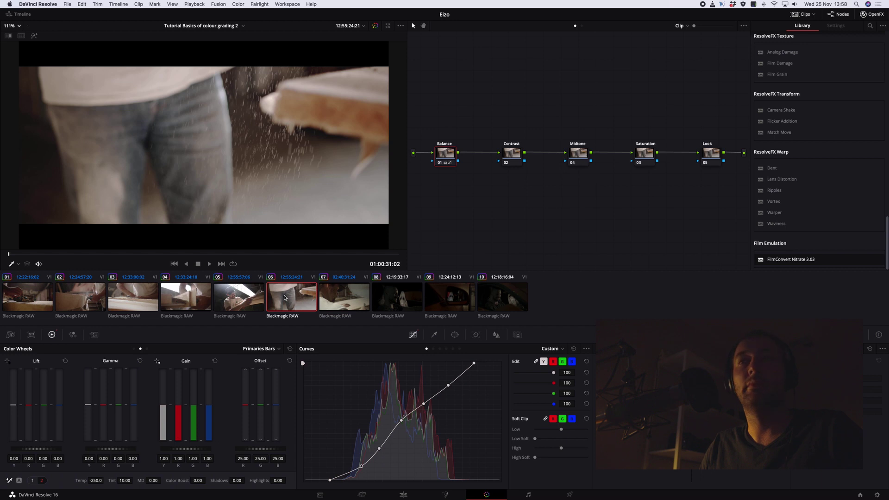
click(344, 297)
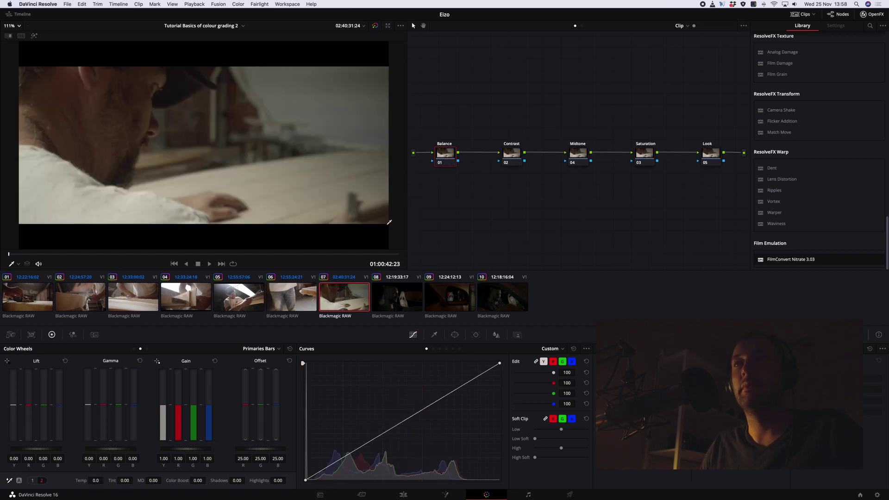
- Move clip 07's curve black and white points inward and add four control points
drag(306, 479, 322, 479)
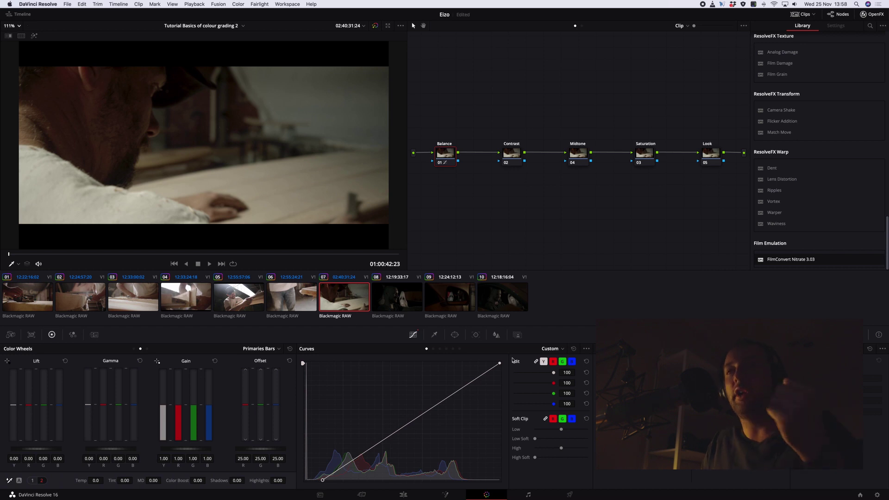
drag(499, 363, 473, 363)
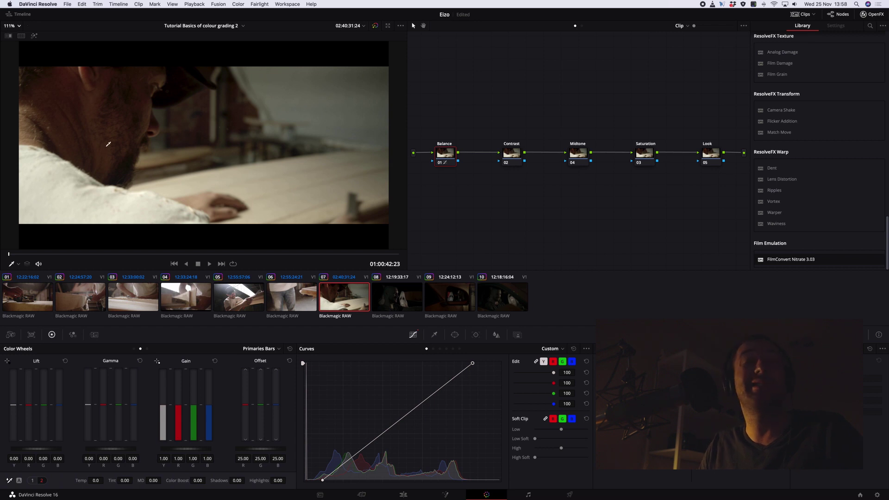
click(352, 459)
click(380, 437)
click(409, 415)
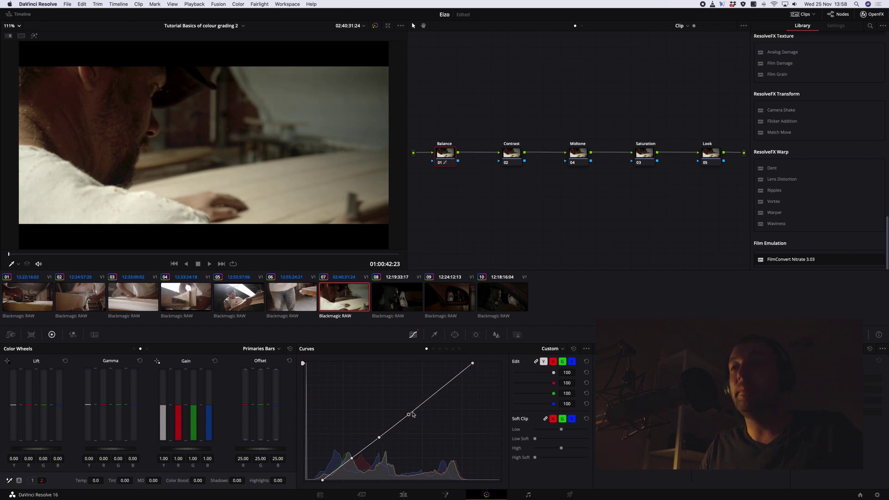
click(454, 380)
- Shape a gentle S-curve with deeper shadows, raise Soft Clip High Soft, and check clip 07
drag(353, 458, 382, 441)
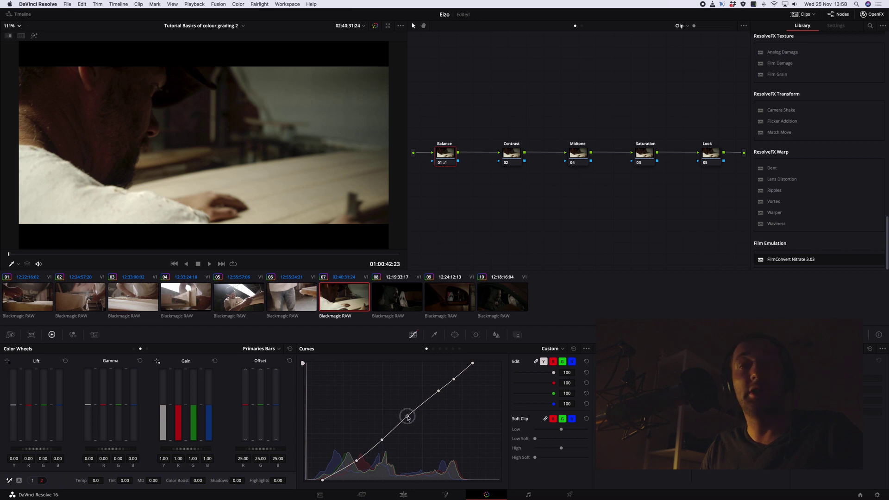
mouse_move(440, 394)
mouse_down()
mouse_move(456, 371)
mouse_move(448, 381)
mouse_up()
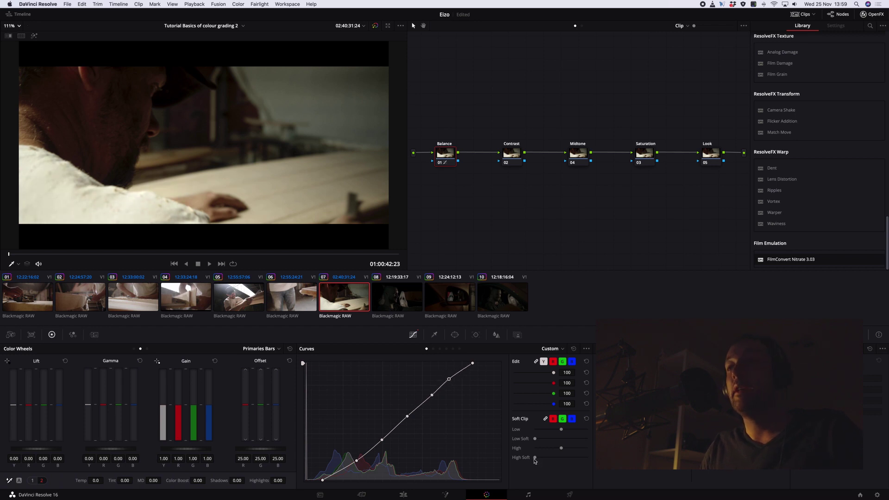
drag(535, 458, 547, 458)
drag(15, 258, 306, 263)
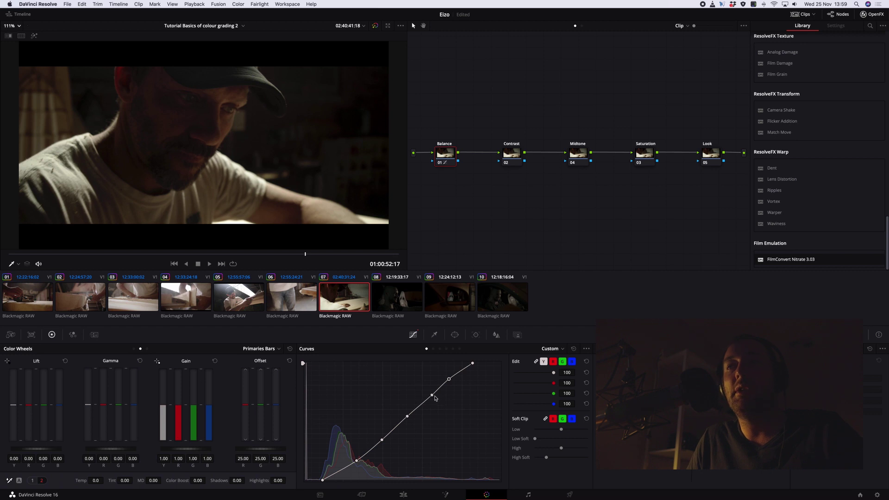
drag(432, 398, 427, 397)
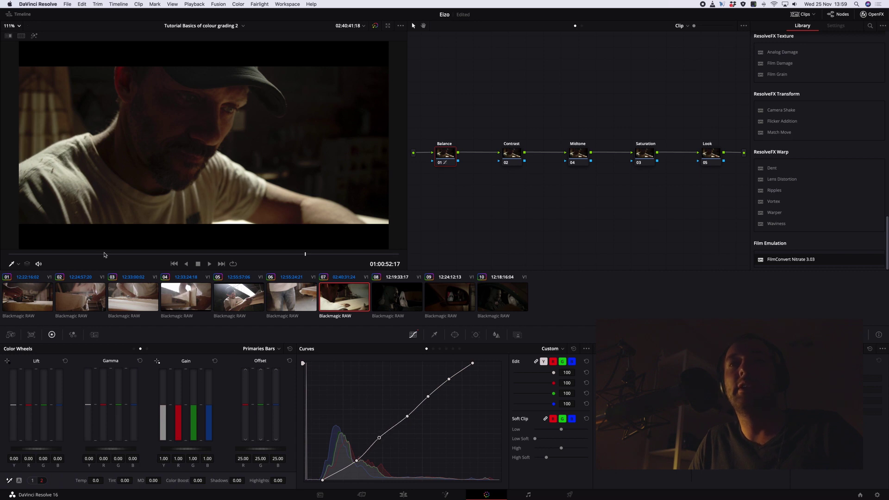
drag(104, 255, 278, 246)
- Cool clip 07's white balance Temp to about -280
click(296, 306)
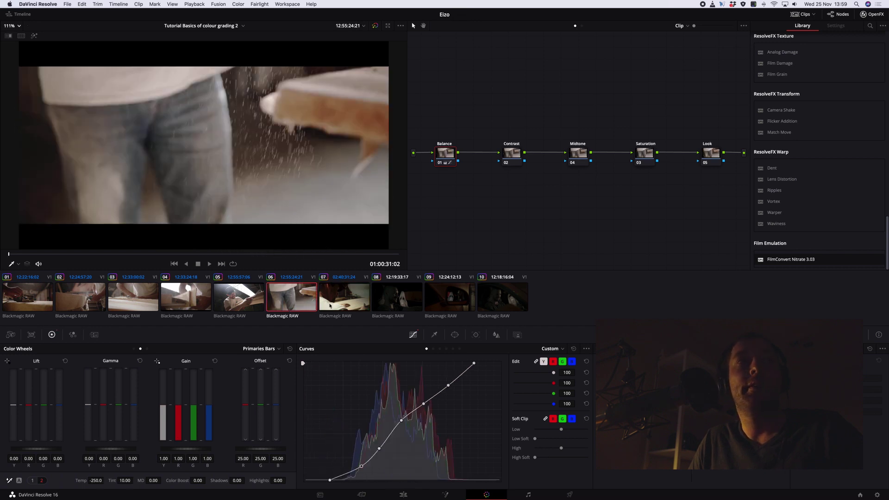
click(338, 305)
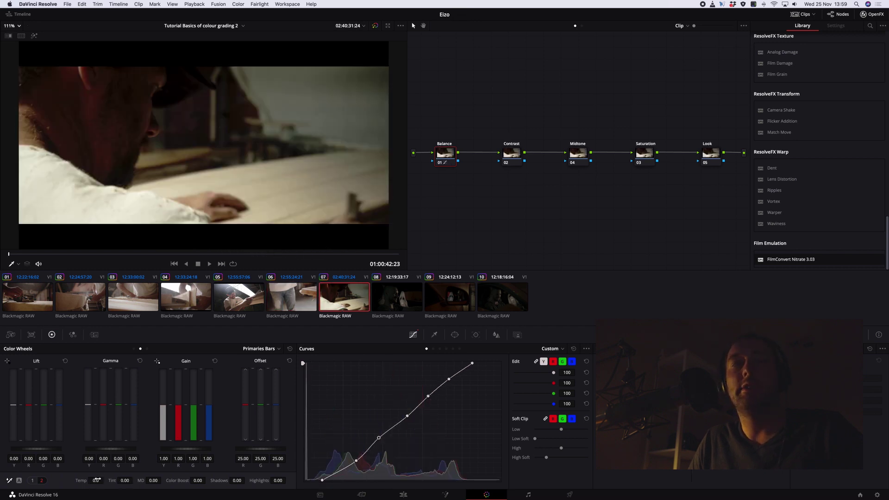
drag(97, 480, 136, 481)
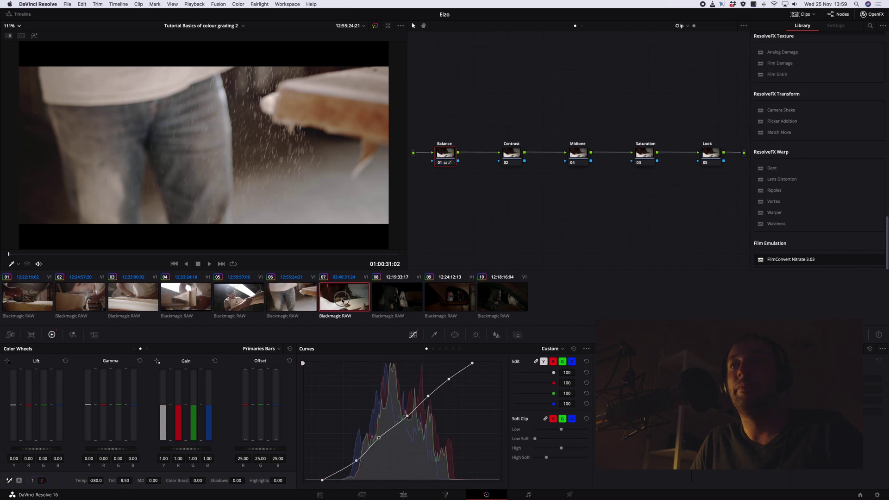
- Compare white balance against clips 01, 06 and 02, ending on clip 01
click(46, 301)
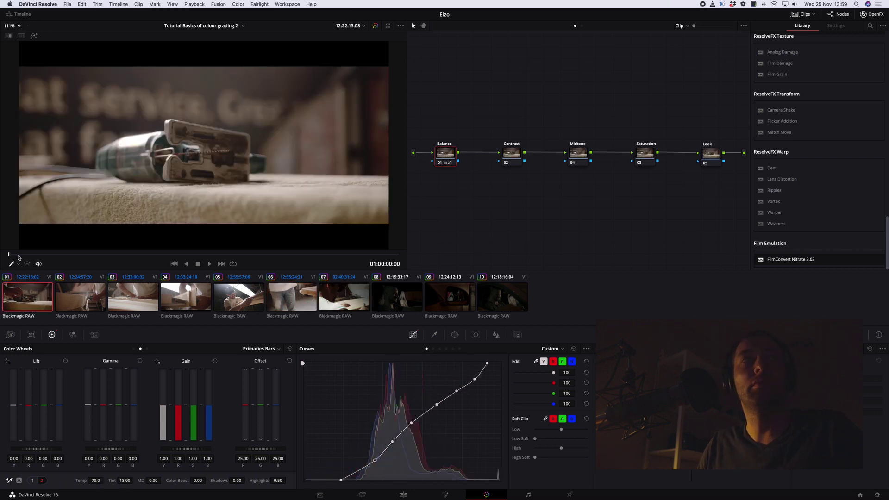
click(269, 305)
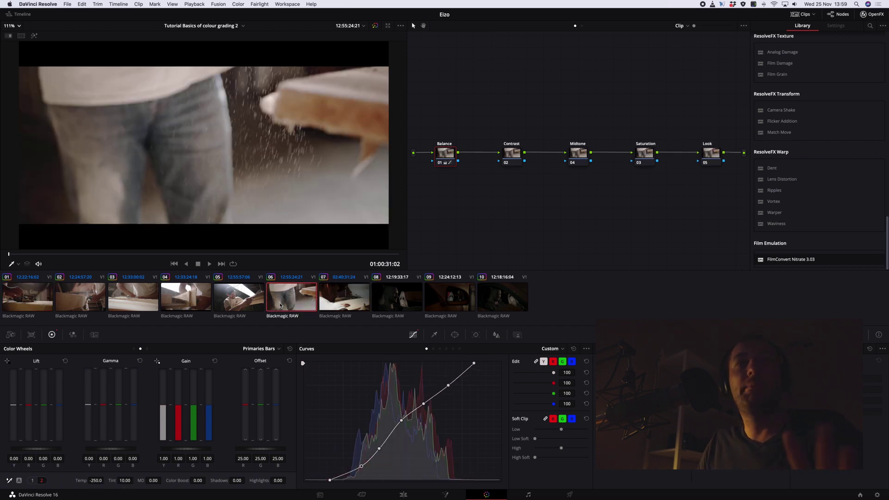
key(Up)
key(Up)
key(Up)
key(Up)
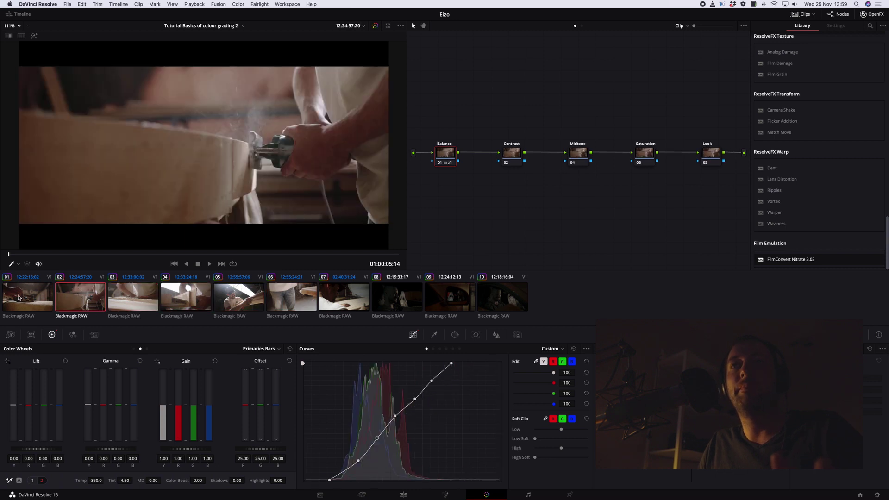
click(19, 297)
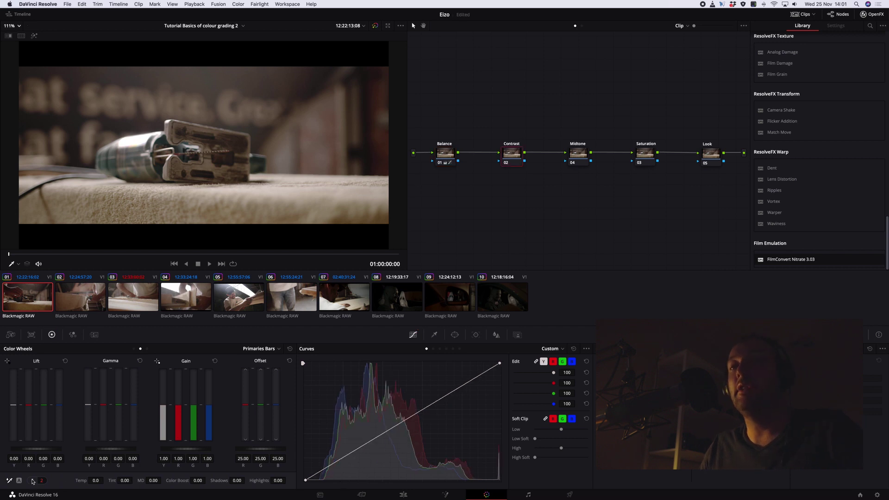
- Raise clip 02's Contrast to 1.168 on adjustment page 1
click(32, 482)
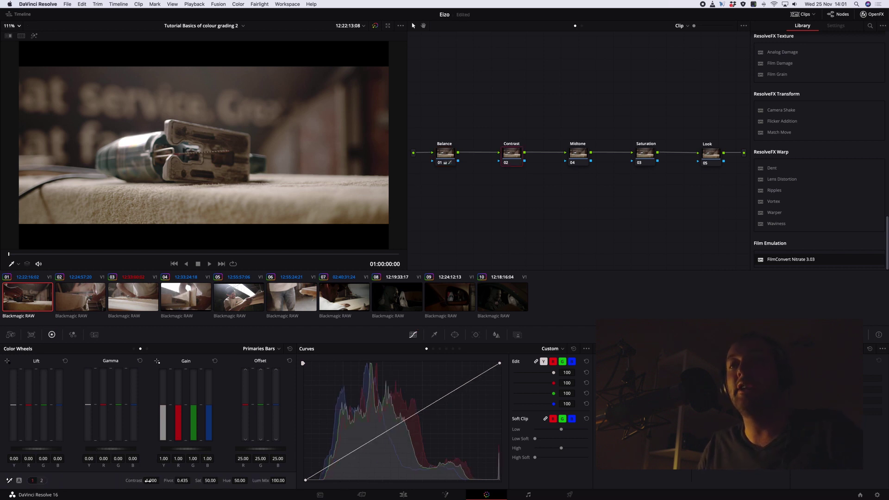
drag(151, 481, 163, 481)
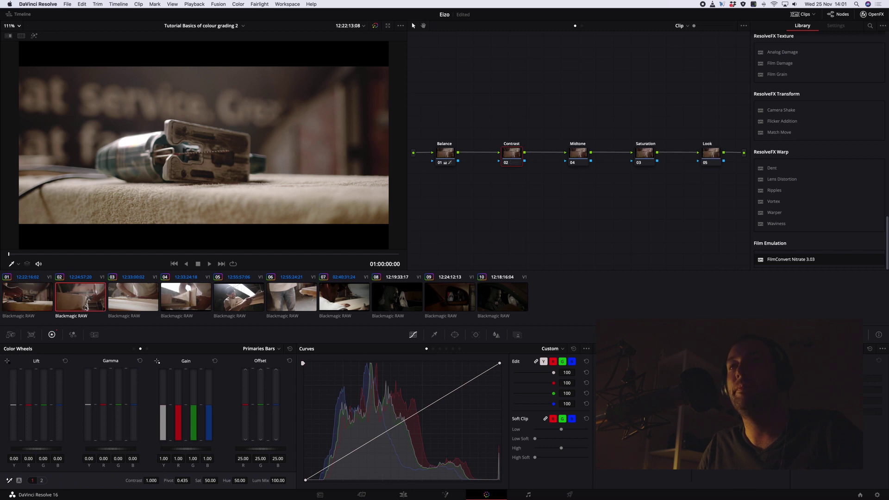
click(83, 306)
drag(162, 481, 181, 481)
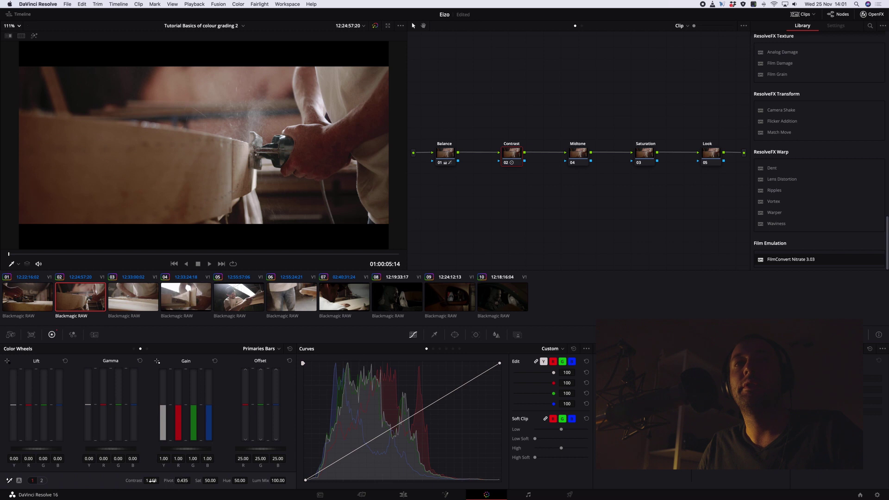
- Check contrast on clips 03, 04 and 05, bypassing and restoring the Contrast node
click(139, 301)
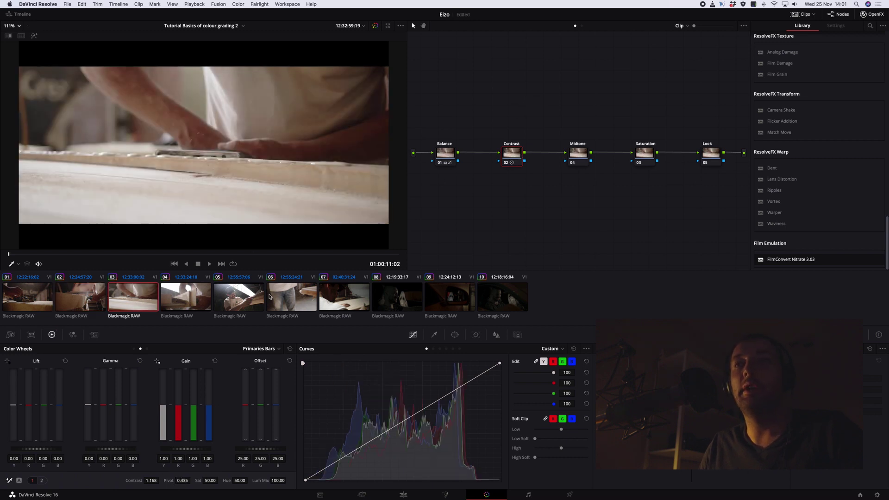
click(192, 296)
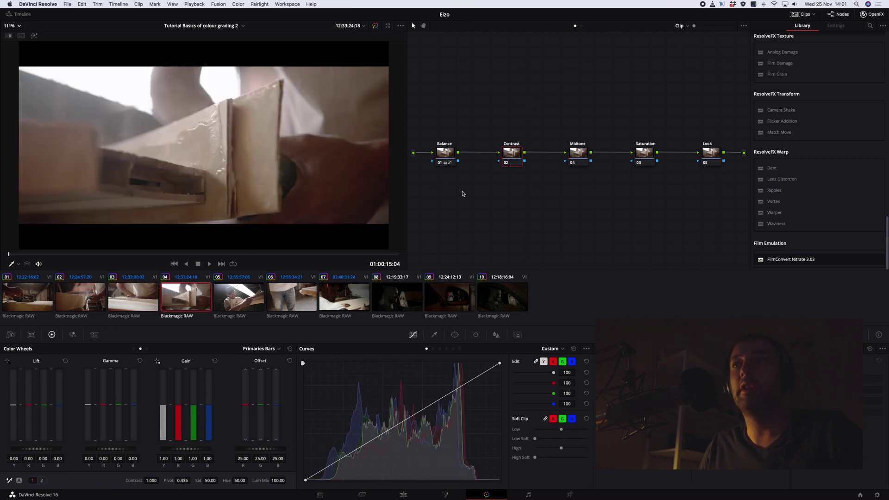
click(252, 293)
drag(511, 153, 511, 154)
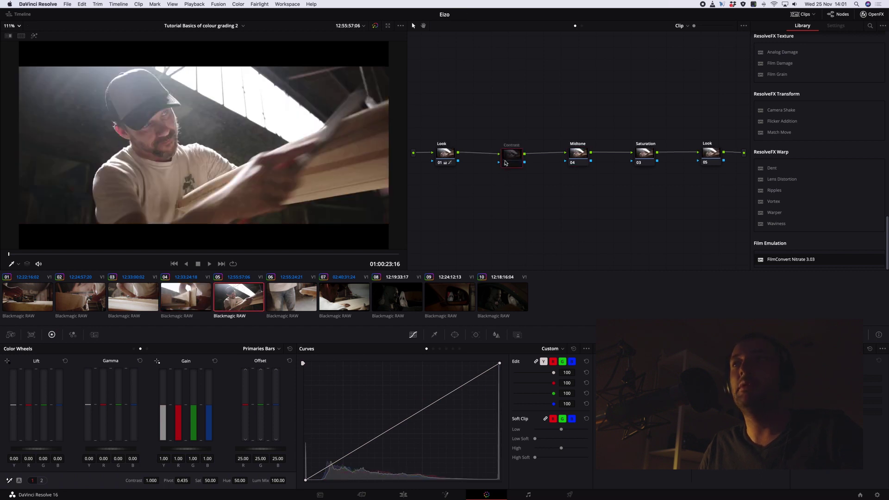
click(506, 165)
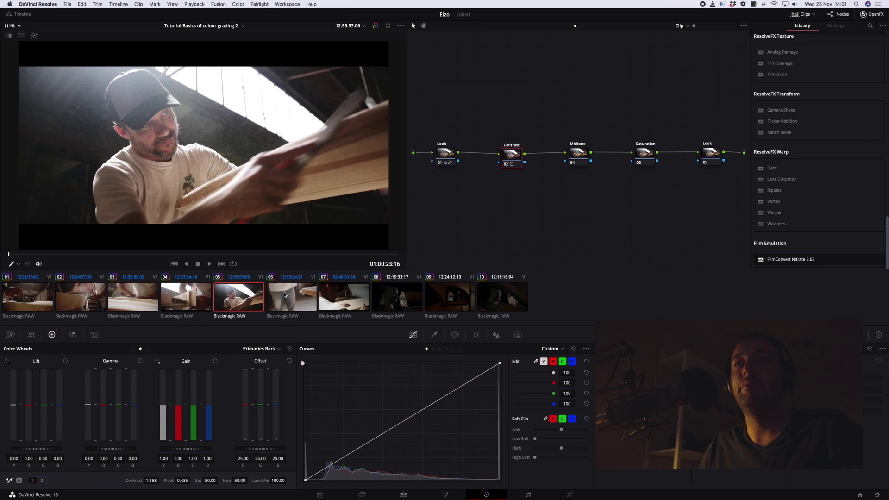
- Raise clip 01's Midtone Detail to 20.00 on page 2
click(284, 294)
key(Home)
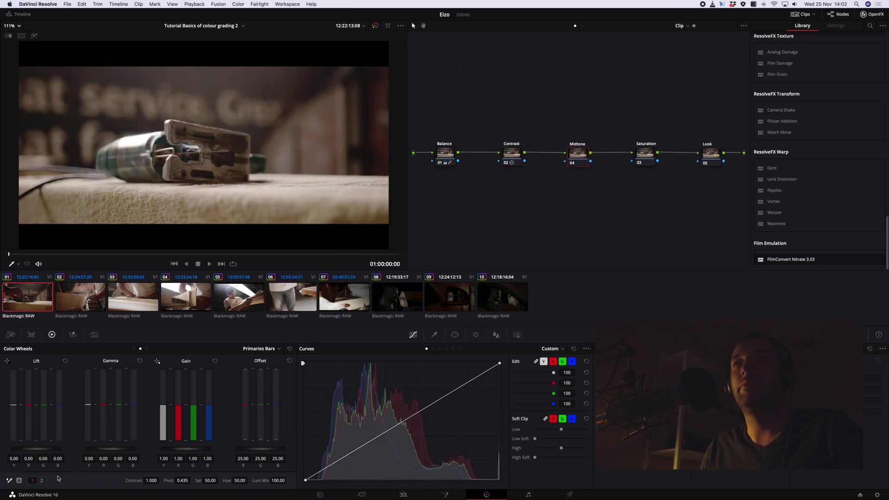
click(41, 480)
drag(153, 480, 171, 483)
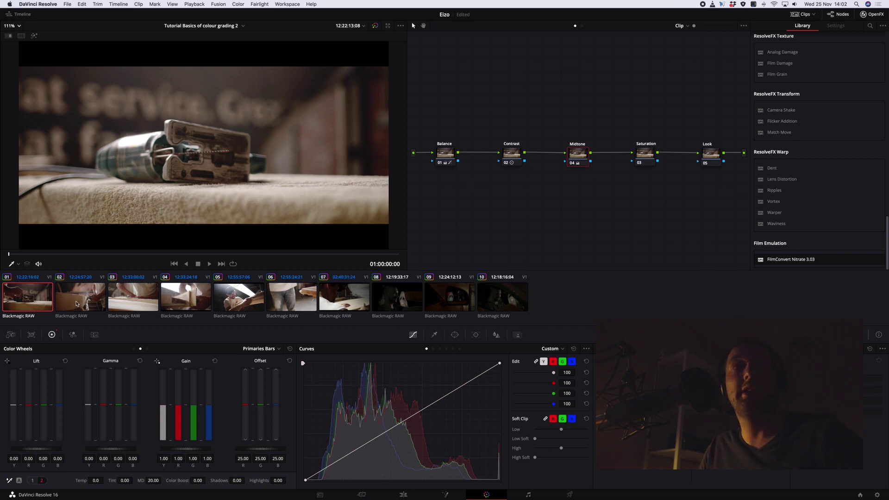
key(Down)
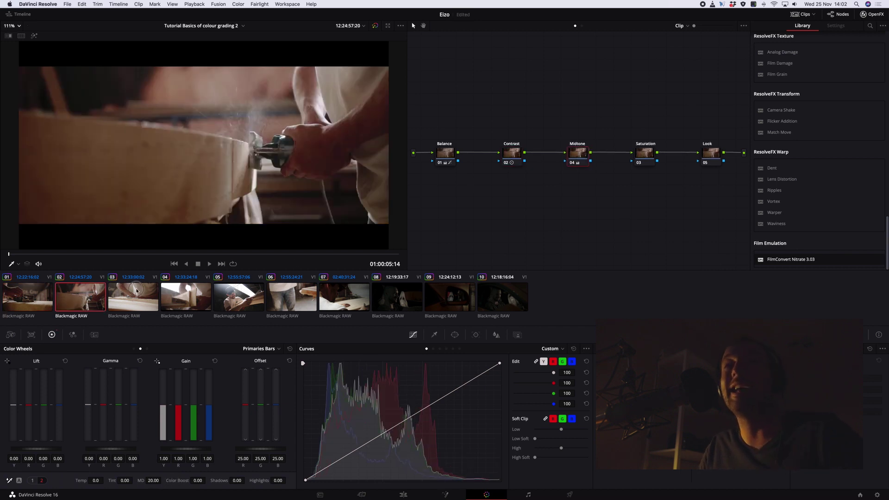
key(Down)
click(190, 312)
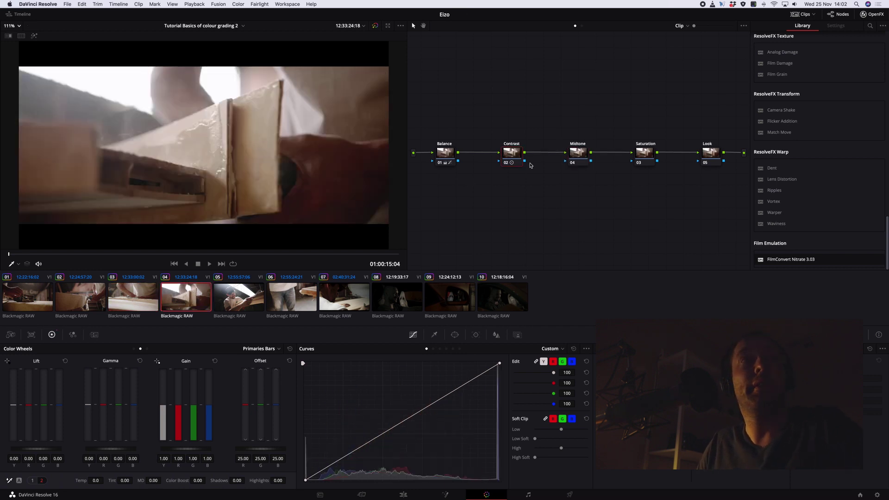
click(257, 298)
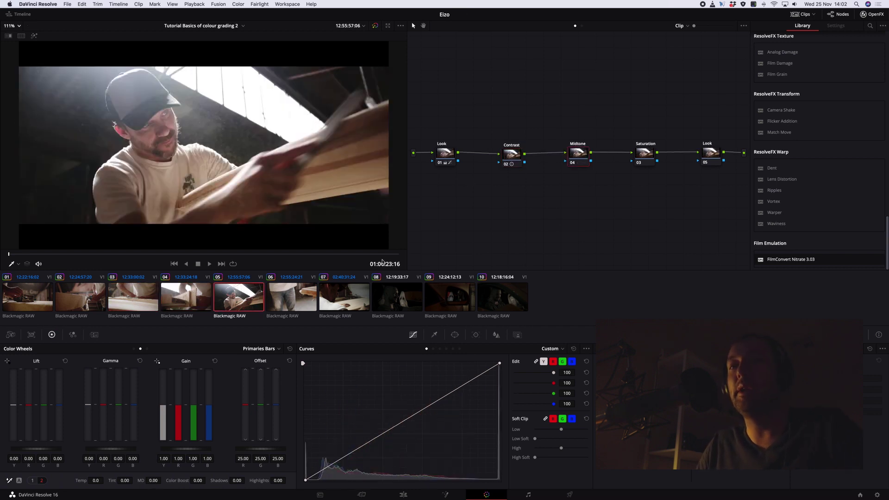
click(300, 302)
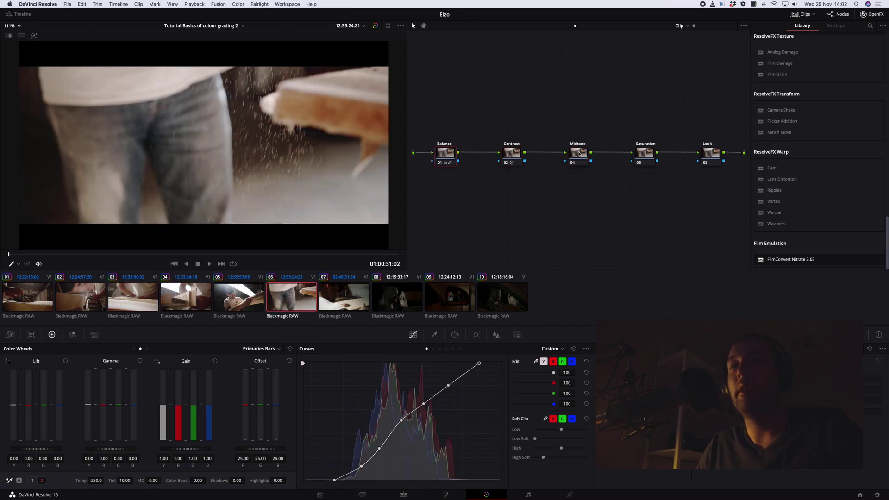
click(335, 301)
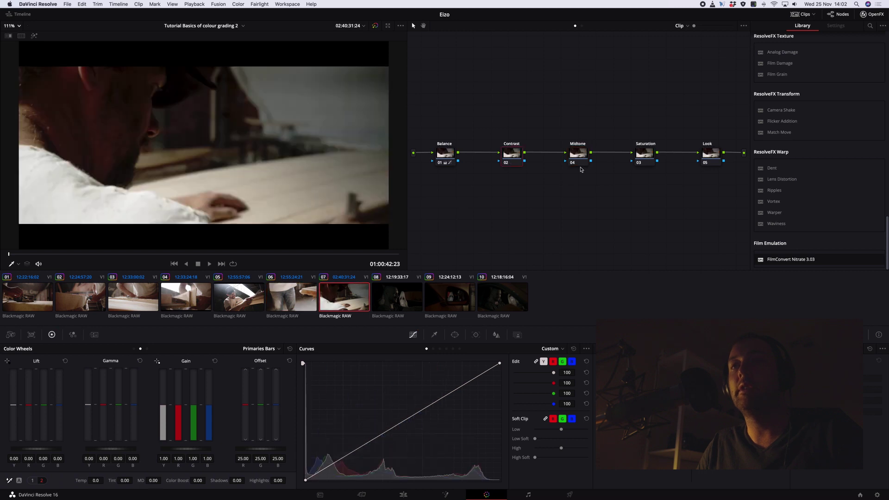
click(37, 301)
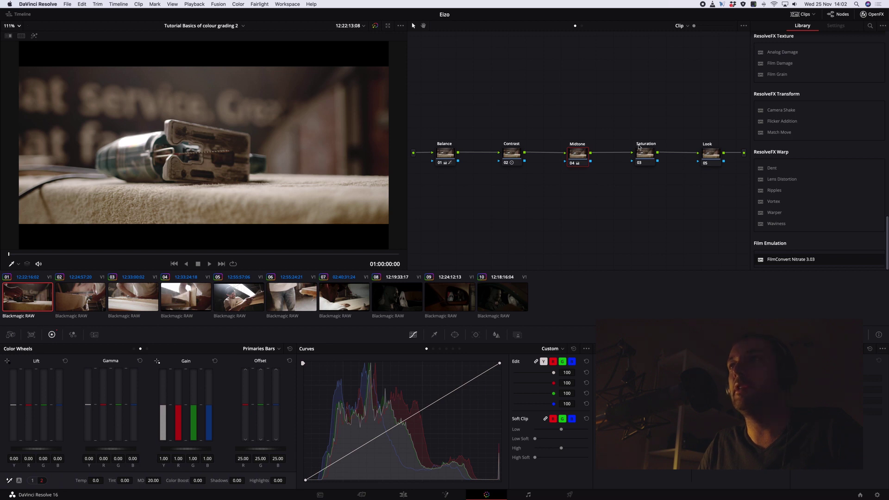
- Select the Saturation node and edit its saturation value
click(647, 160)
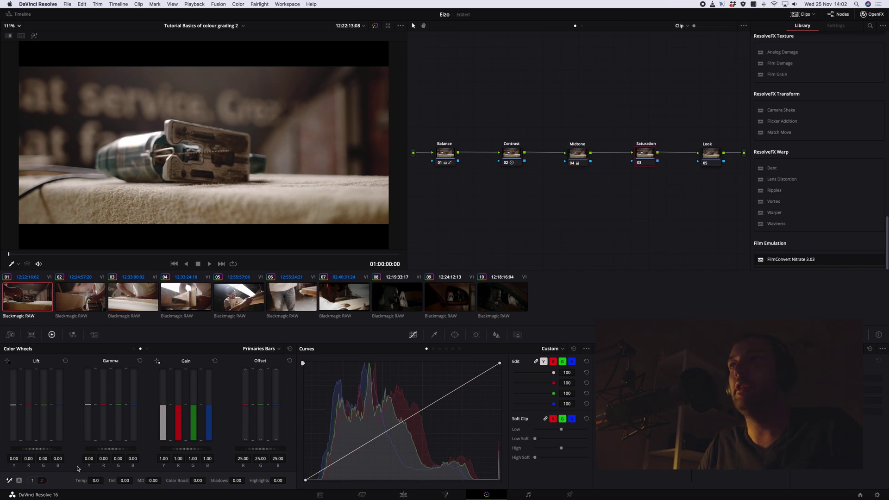
click(32, 481)
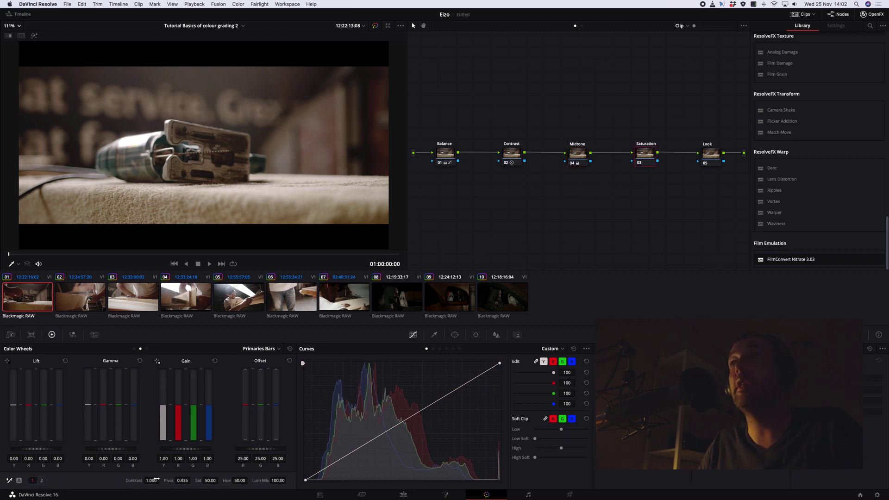
click(212, 481)
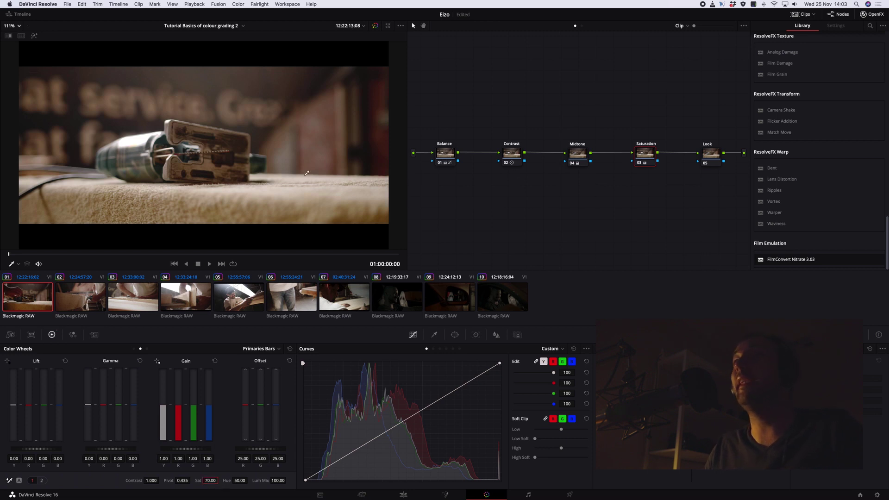
- Check saturation across clips 02, 04, 05, 06 and 07, returning to clip 01
click(86, 302)
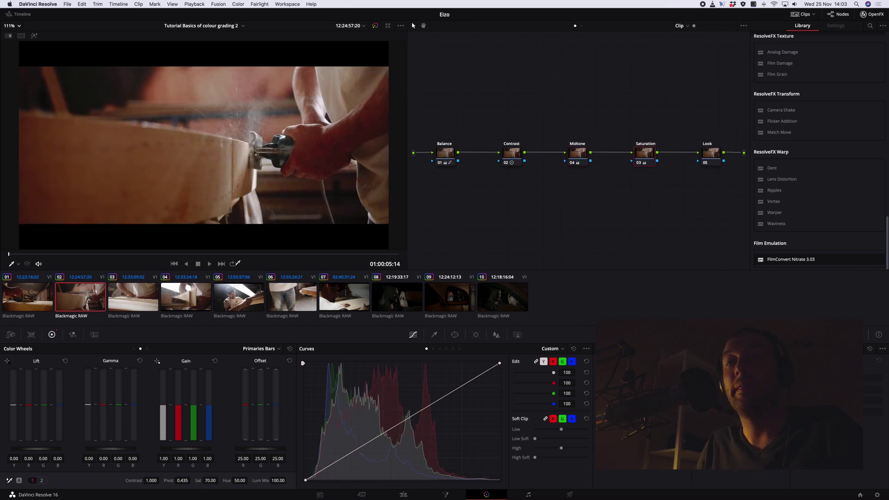
click(205, 289)
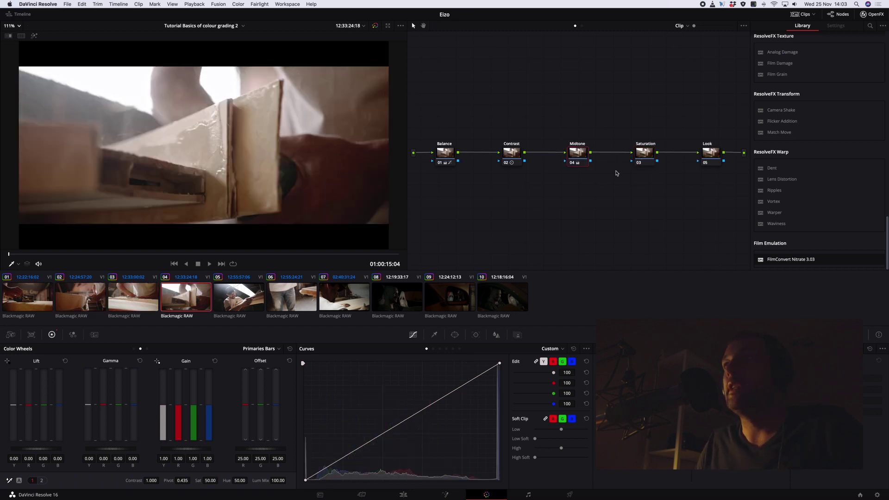
key(Down)
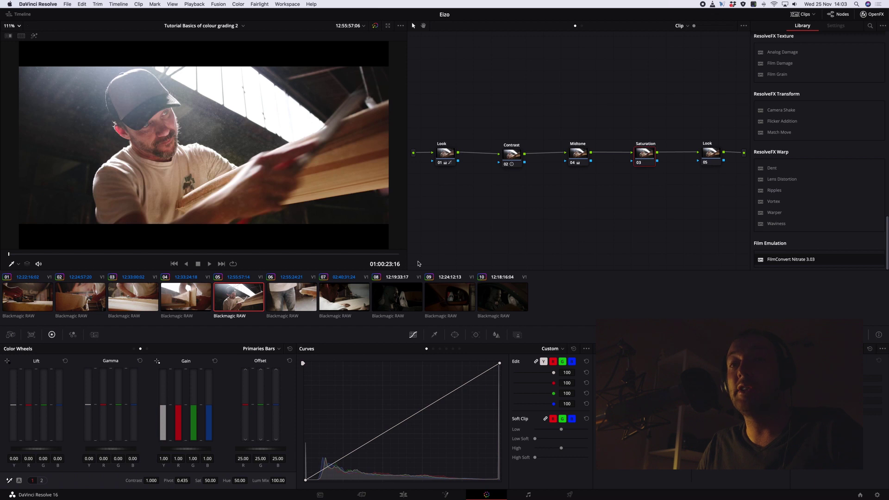
click(292, 291)
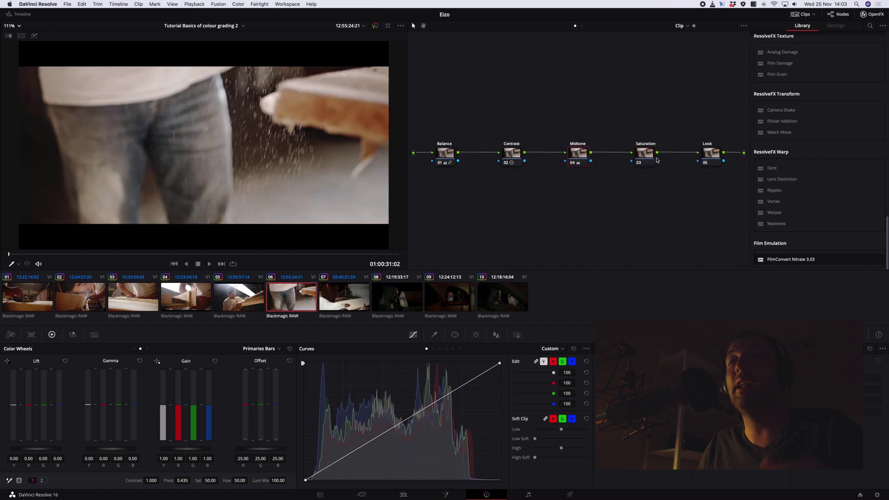
click(336, 300)
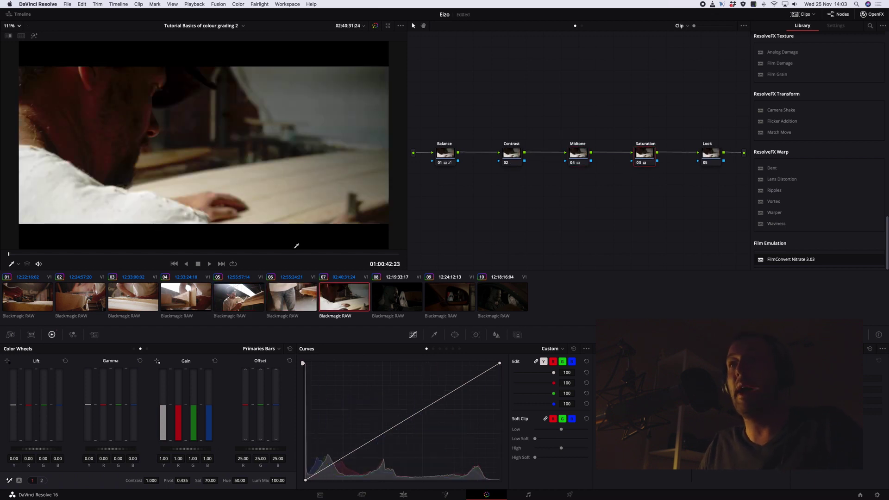
click(39, 291)
- Play back the graded timeline, stepping through clips 03 to 06
key(space)
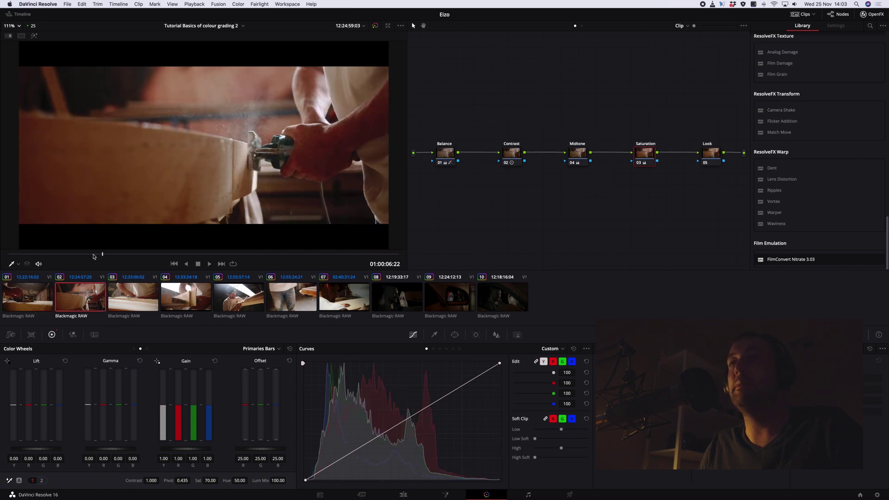
key(space)
key(Down)
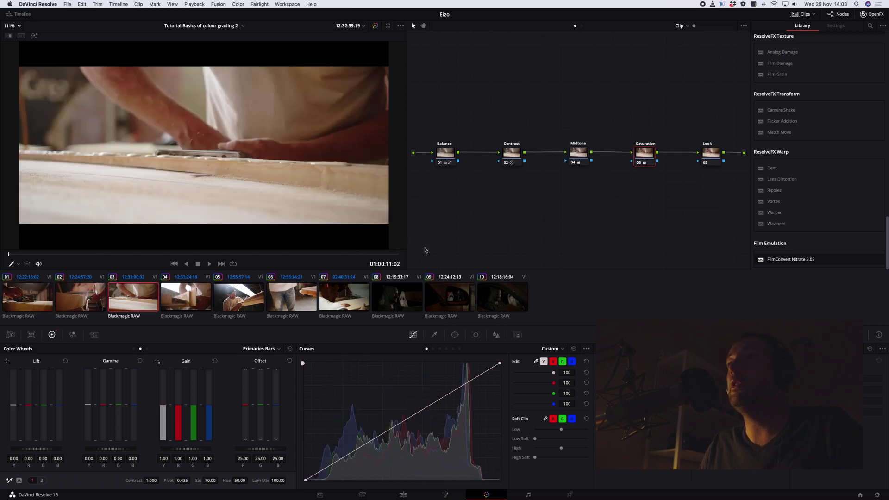
key(space)
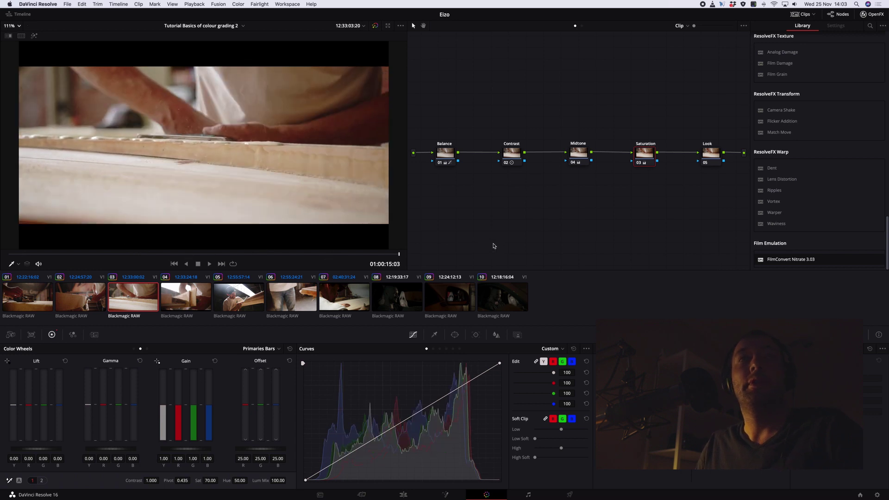
key(Down)
key(space)
key(Down)
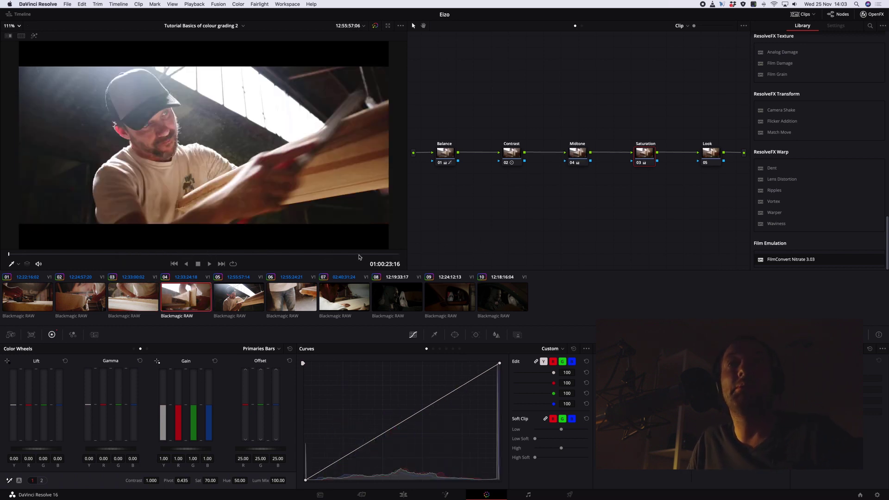
drag(135, 254, 512, 246)
key(Down)
- Scrub clips 06 and 07, play clip 07 back, and select its Look node (05)
drag(102, 254, 487, 226)
key(Down)
drag(89, 254, 414, 255)
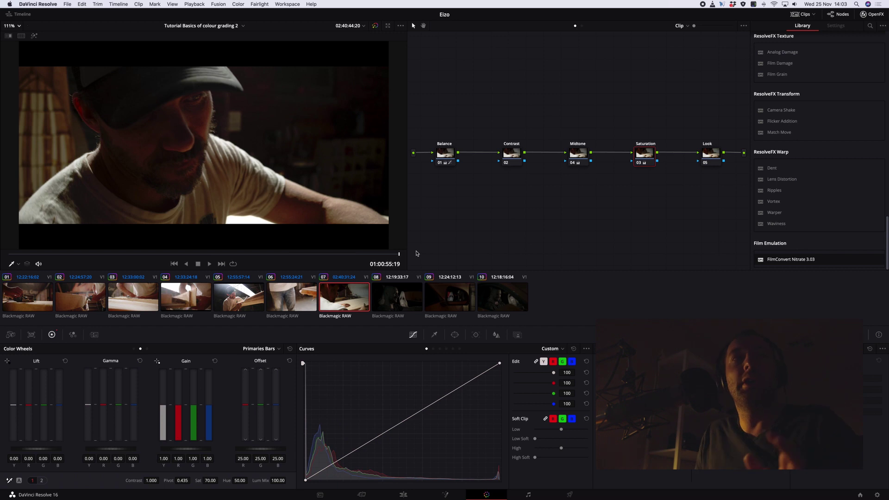
click(47, 254)
key(space)
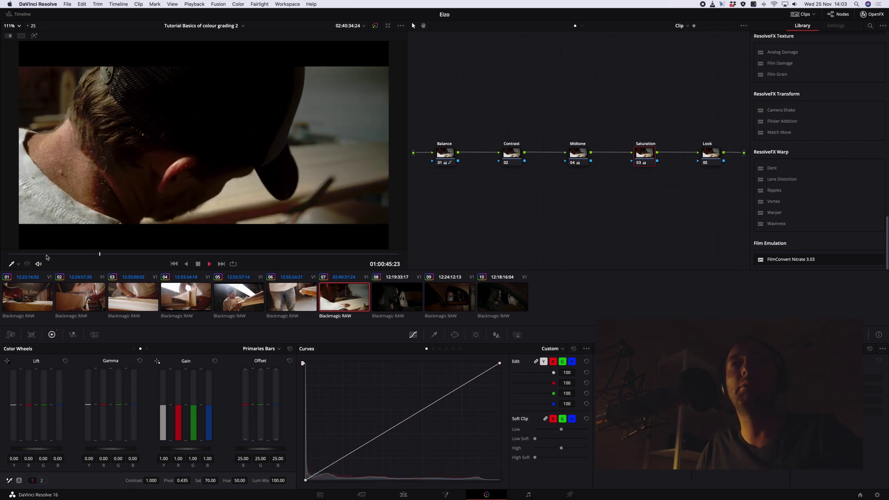
key(space)
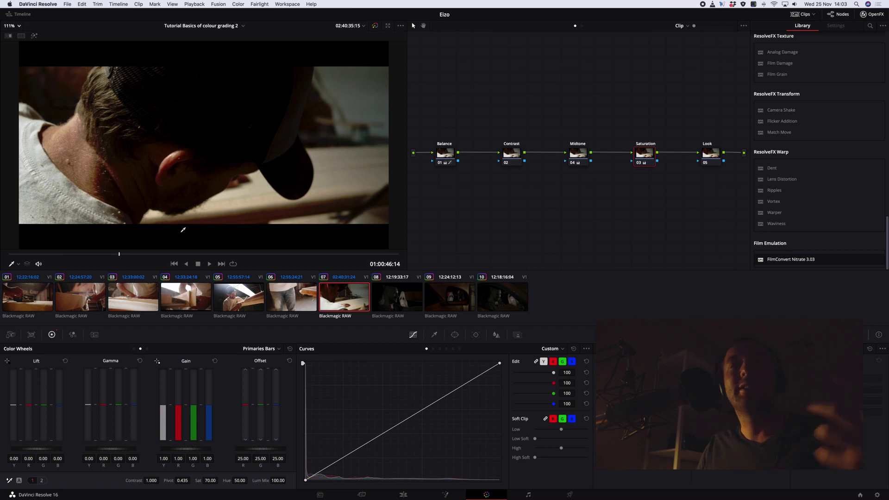
click(711, 155)
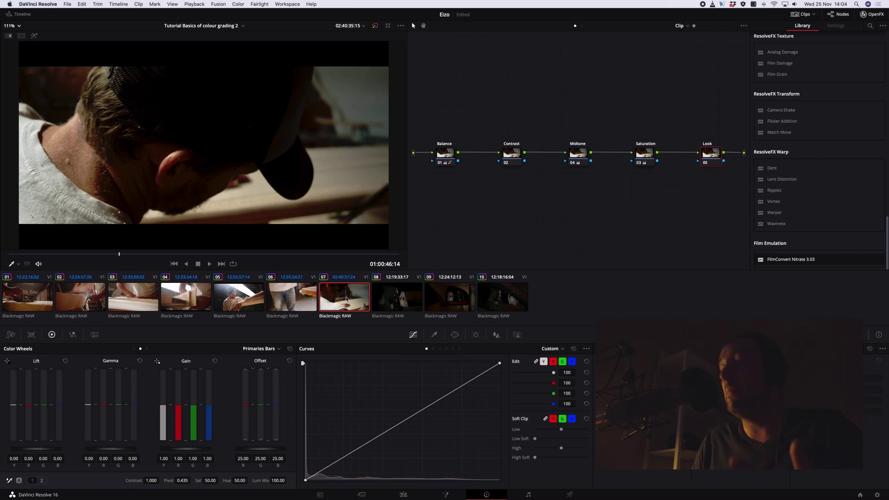
- Select clip 01's Look node and briefly view the Hue vs Hue curve
click(26, 294)
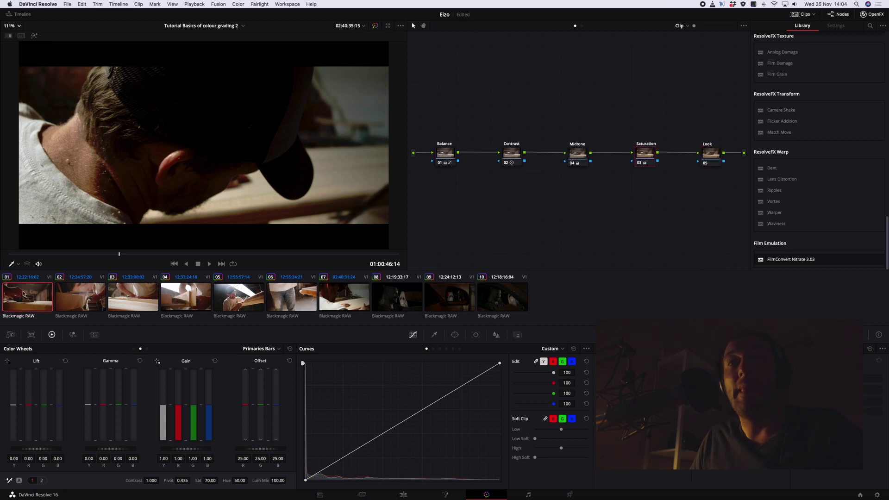
click(711, 154)
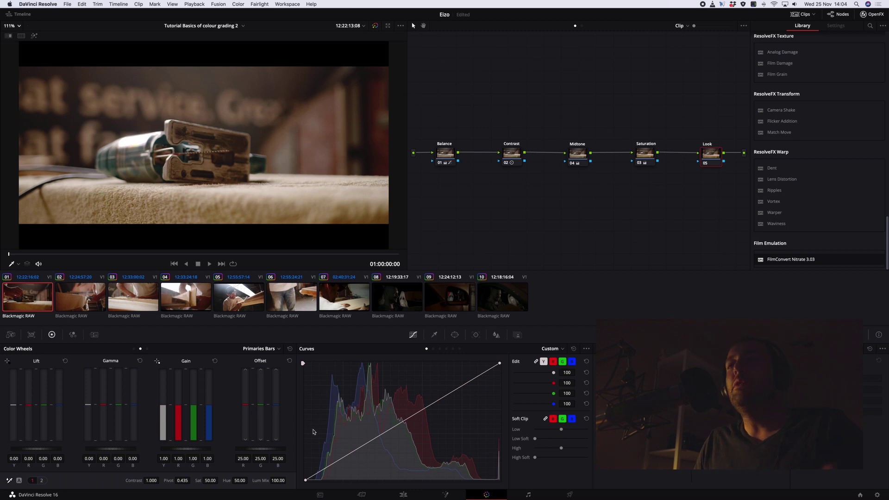
click(433, 350)
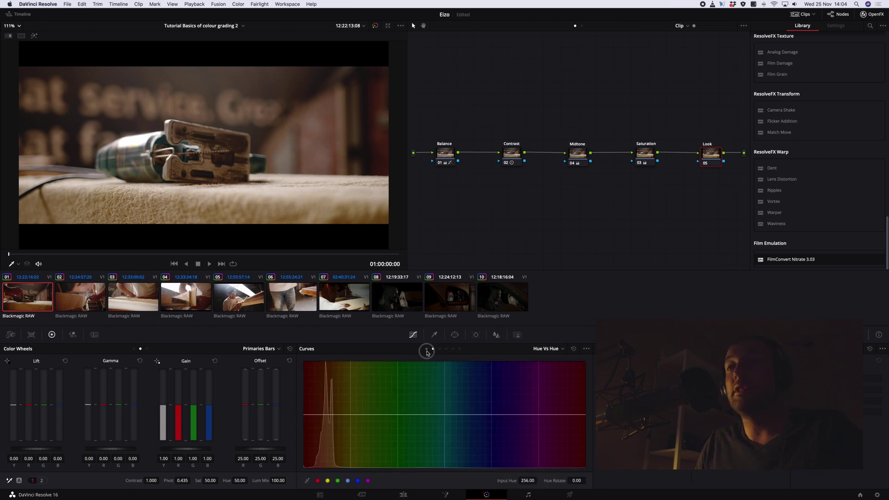
click(426, 349)
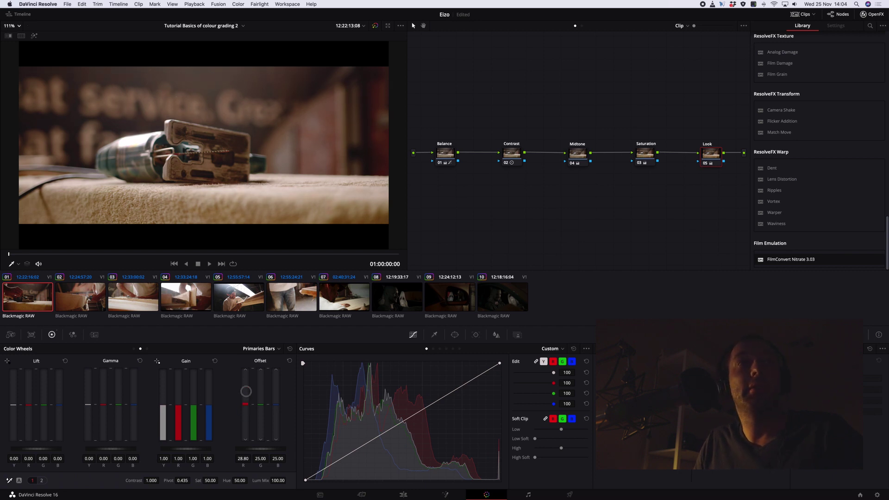
- Set the Look node's Offset to R 22.00, G 24.80, B 29.60
drag(246, 392, 278, 388)
double_click(275, 403)
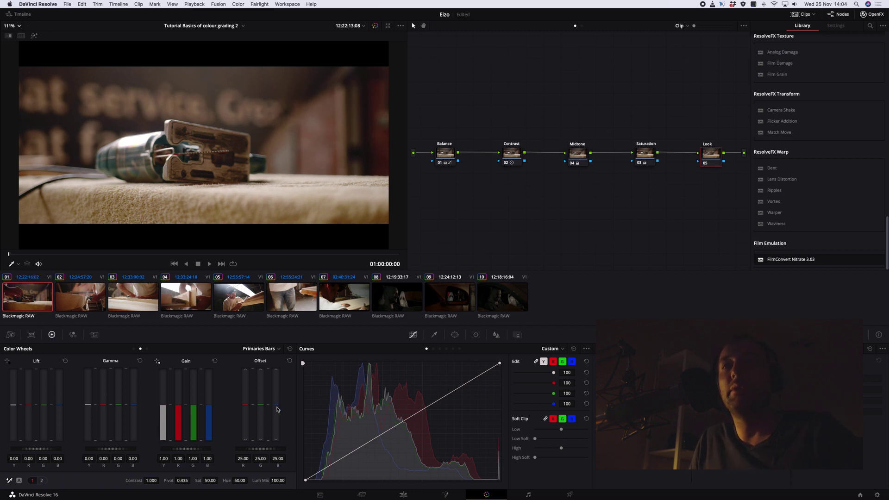
drag(276, 407, 280, 382)
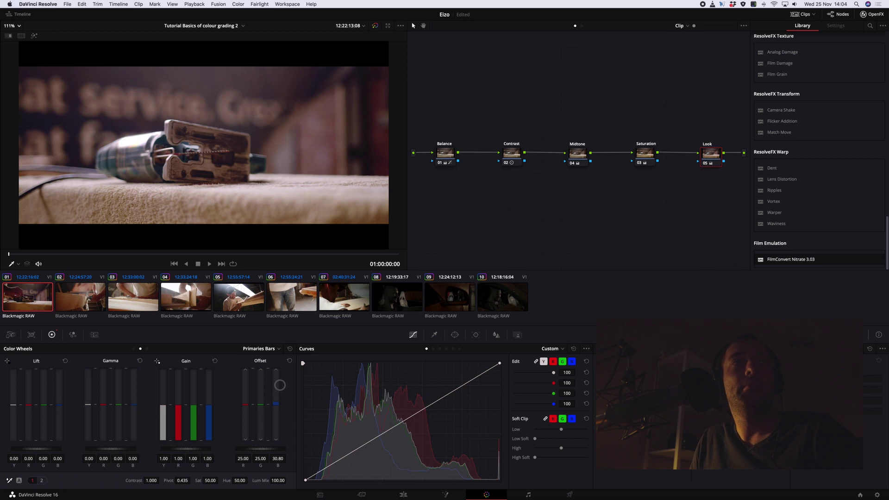
drag(279, 386, 280, 389)
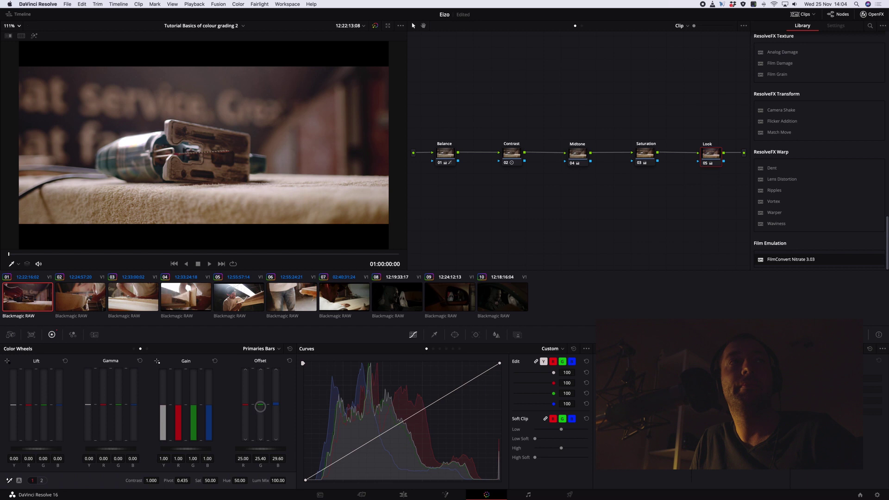
mouse_move(260, 406)
mouse_down()
mouse_move(245, 401)
mouse_move(242, 414)
mouse_up()
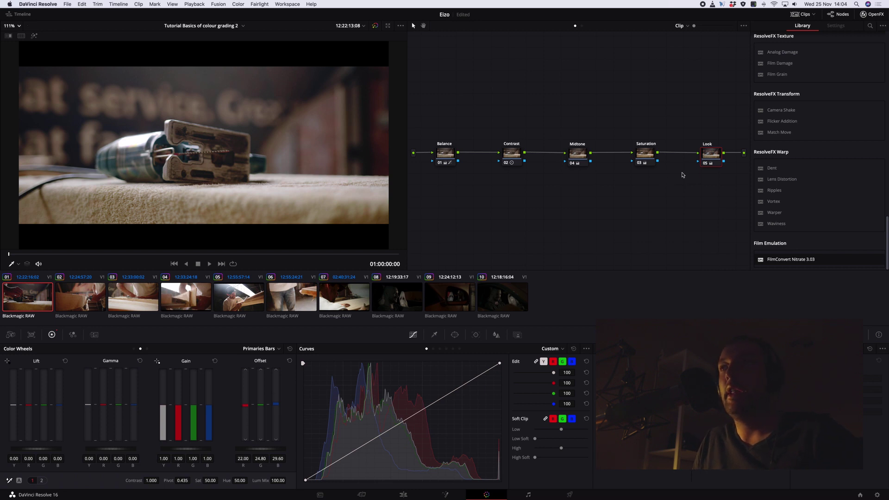
- Toggle clip 01's Look node off and on to compare before and after
click(706, 163)
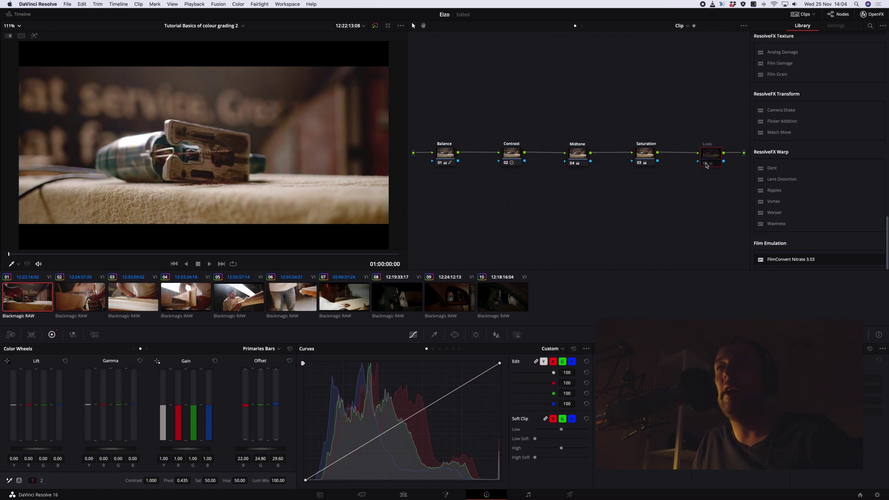
click(706, 164)
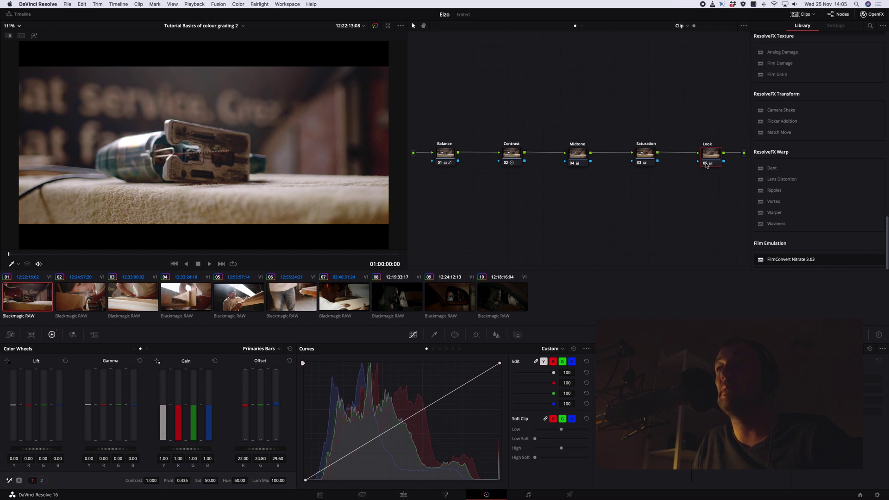
click(706, 164)
click(707, 164)
click(706, 164)
click(706, 164)
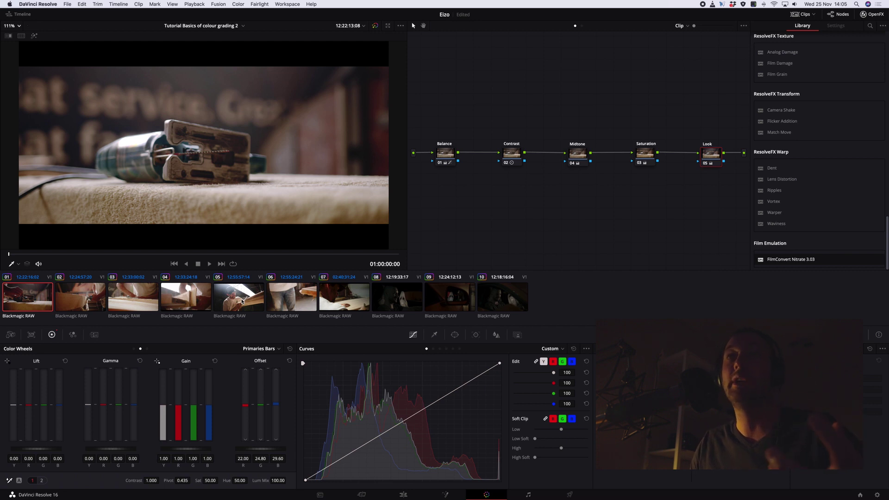
- Nudge Lift to red -0.01 and blue 0.01, then compare with the Look node bypassed
drag(60, 406, 60, 405)
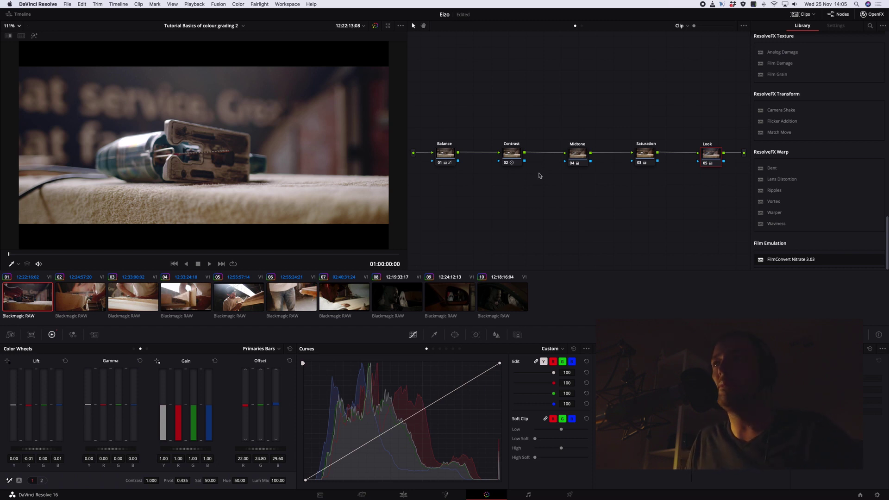
click(707, 164)
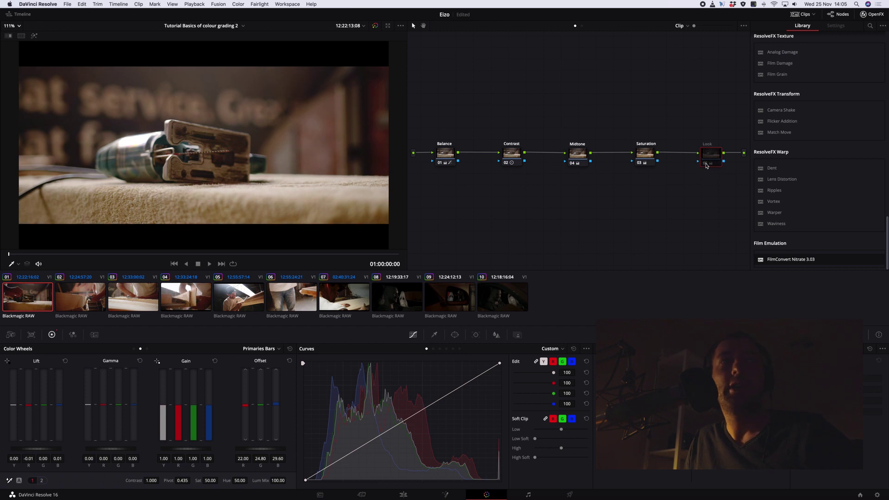
click(706, 164)
click(706, 164)
click(706, 164)
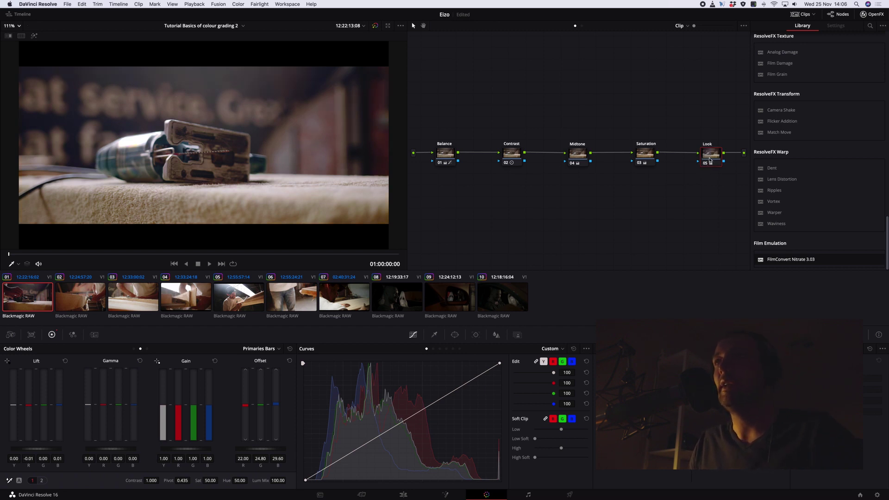
- Check the Look node grade on clips 02, 03, 04 and 05
click(62, 308)
click(714, 155)
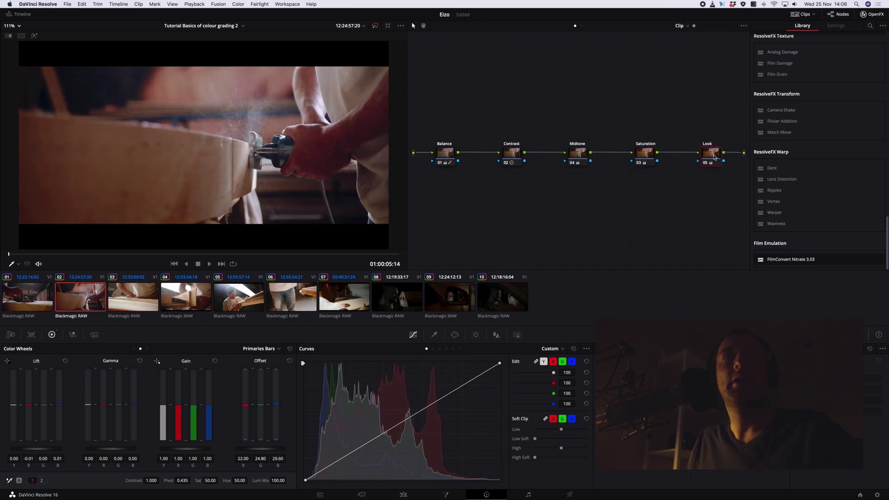
click(154, 309)
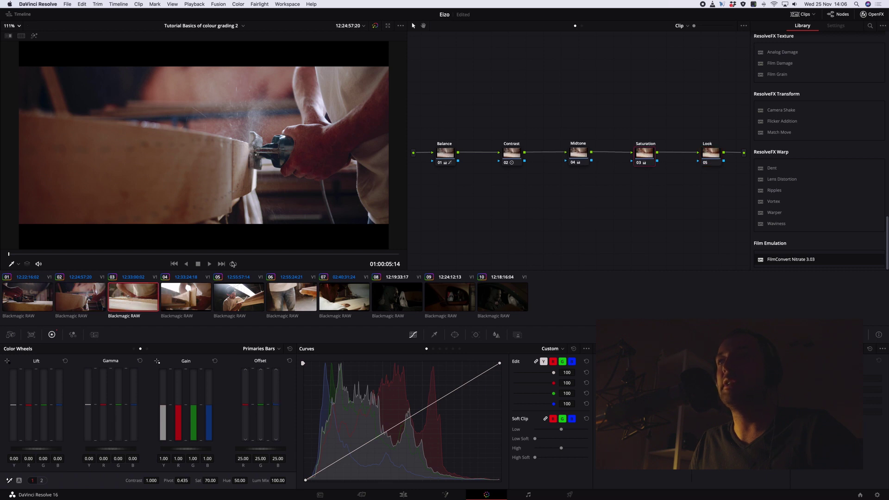
click(707, 156)
click(168, 287)
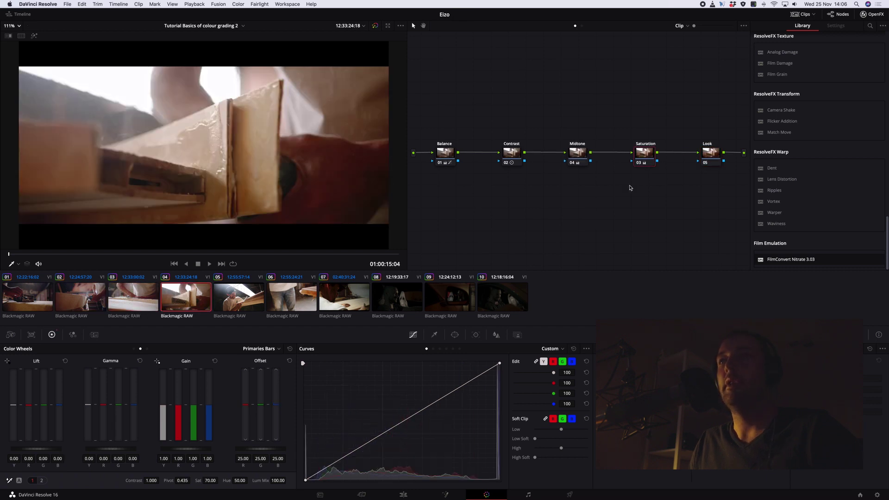
click(709, 153)
click(238, 296)
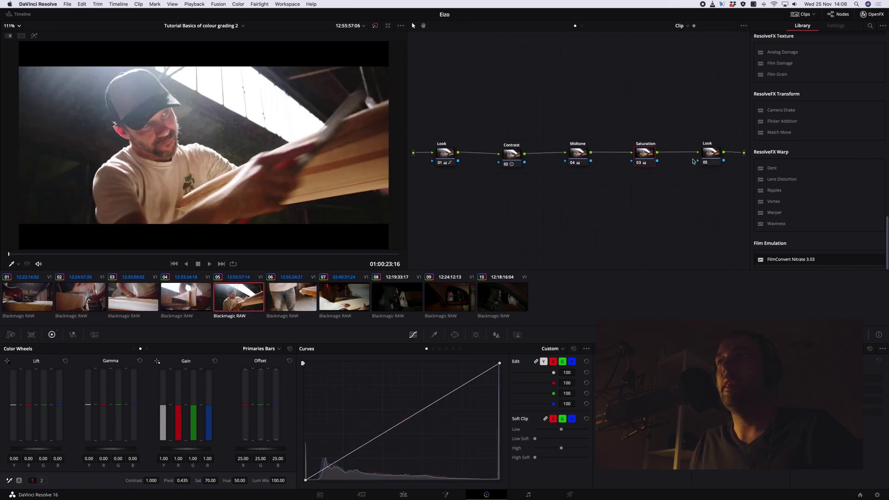
click(709, 154)
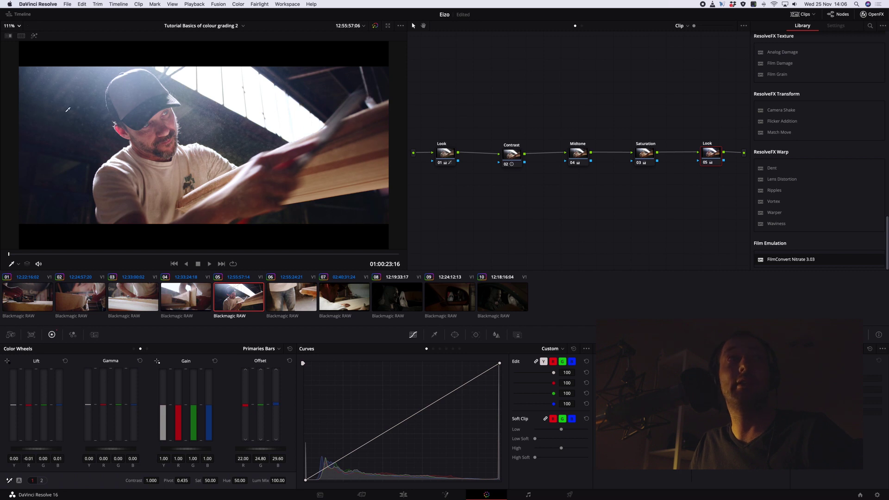
- Scrub and play through clips 06, 07 and 05, then bring up clip 07
click(287, 297)
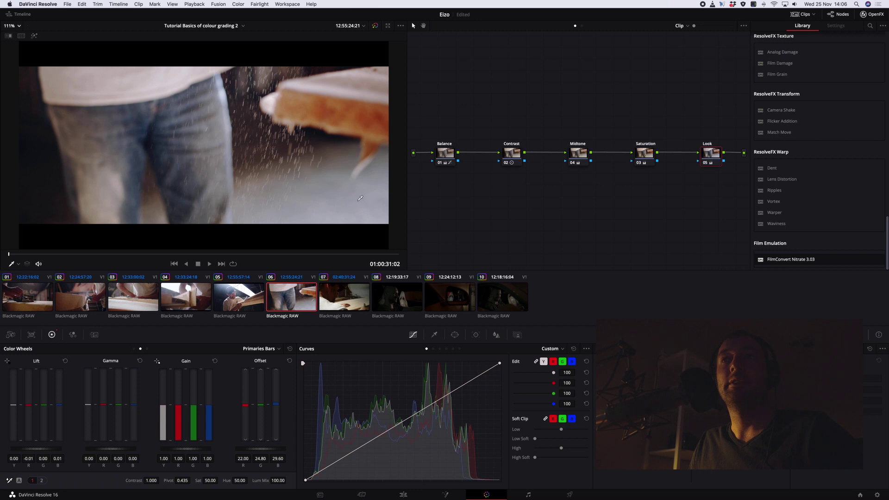
click(345, 296)
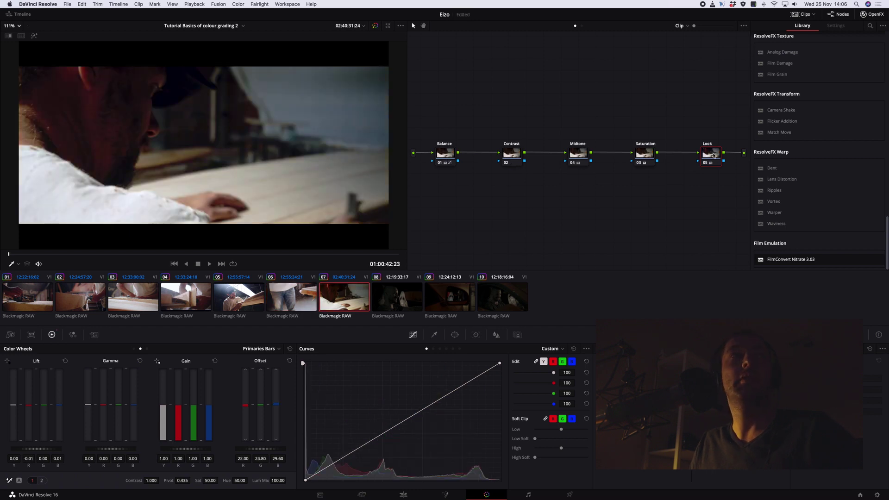
drag(180, 253, 44, 254)
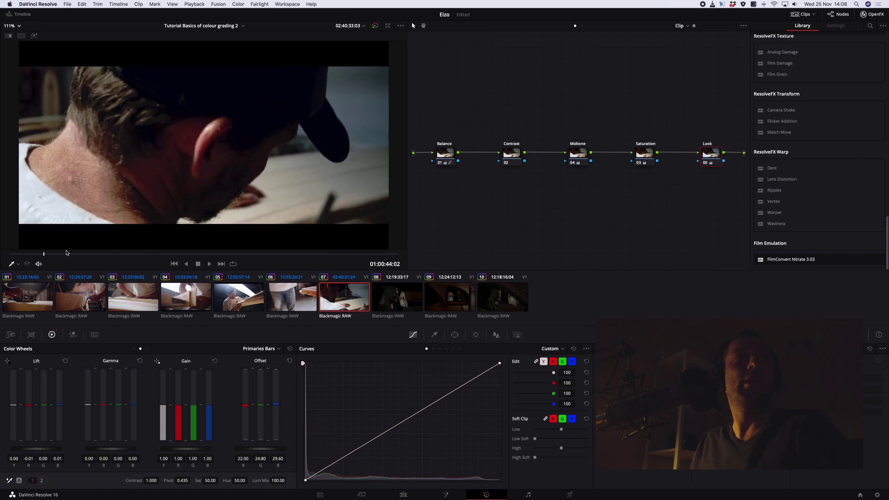
click(280, 304)
drag(198, 255, 219, 262)
click(218, 263)
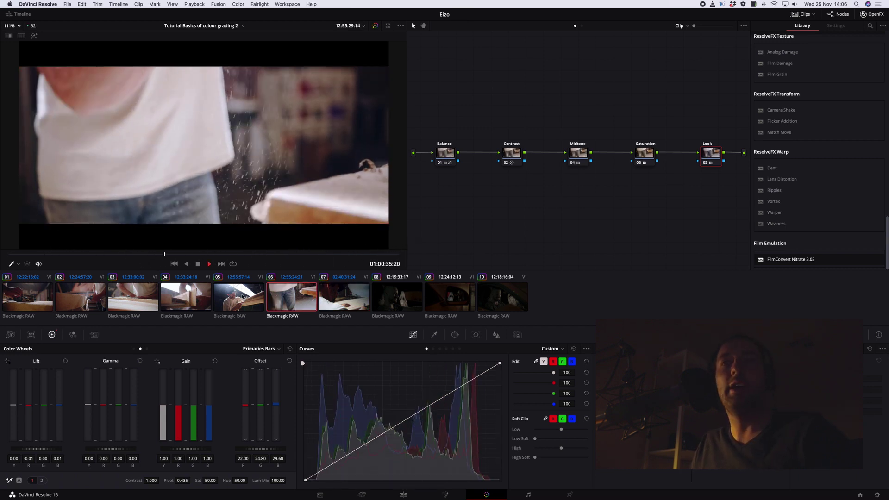
click(249, 278)
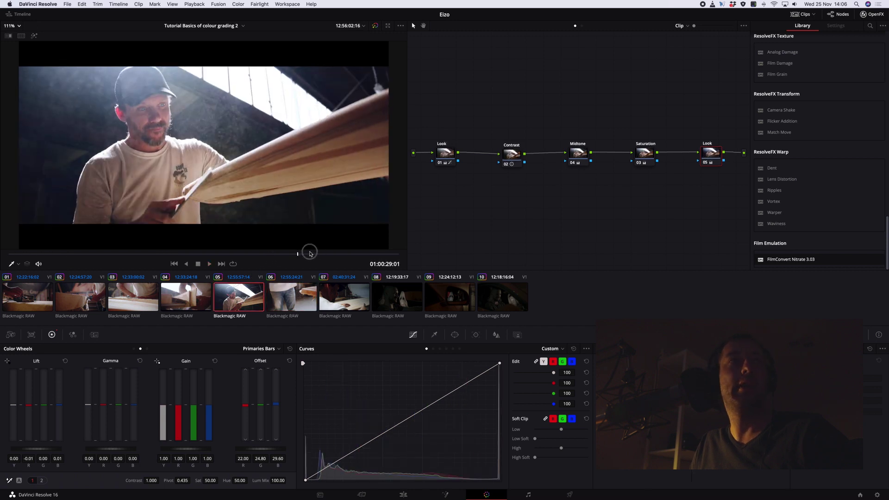
drag(312, 255, 350, 254)
click(353, 297)
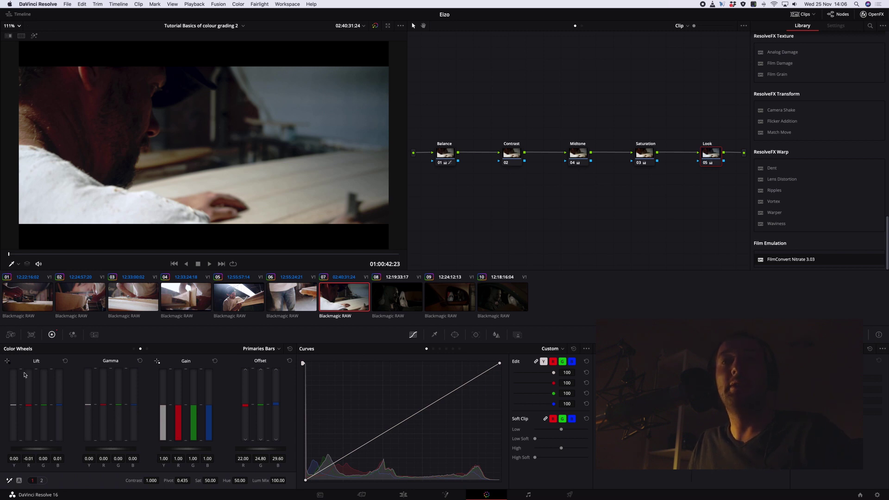
- Set clip 07's Temp to 290 on adjustment page 2 and look through the shot
click(10, 335)
click(52, 334)
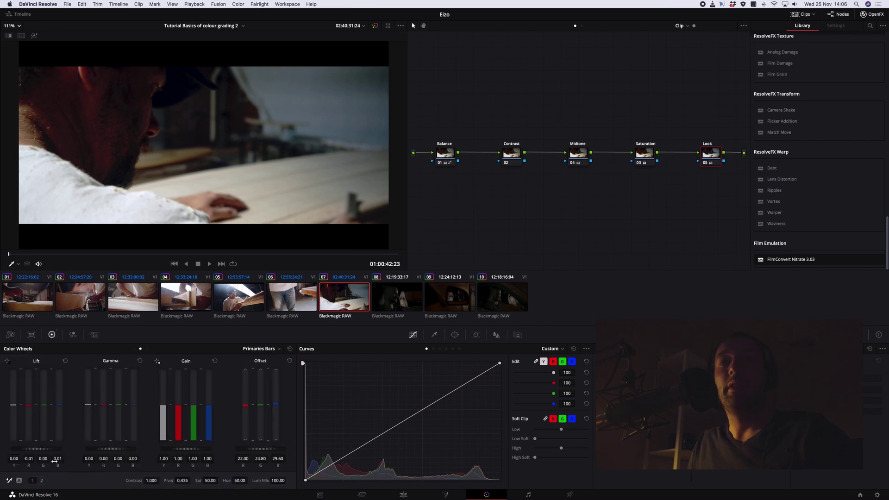
click(41, 480)
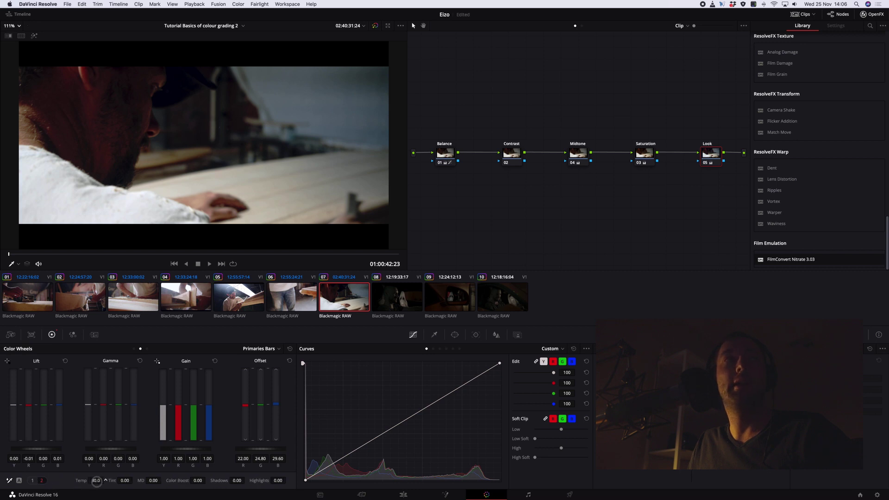
drag(96, 480, 94, 481)
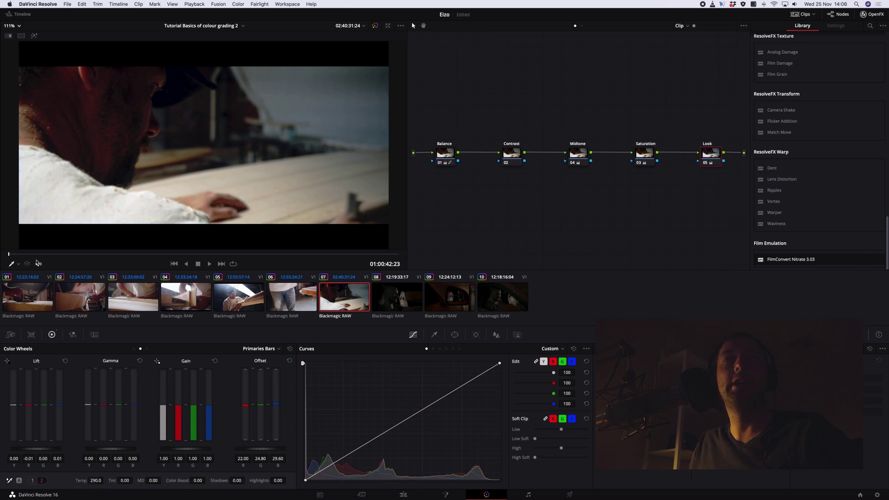
drag(208, 254, 360, 258)
- Flip between clips 05 and 07 to compare, then scrub through clip 07
click(244, 300)
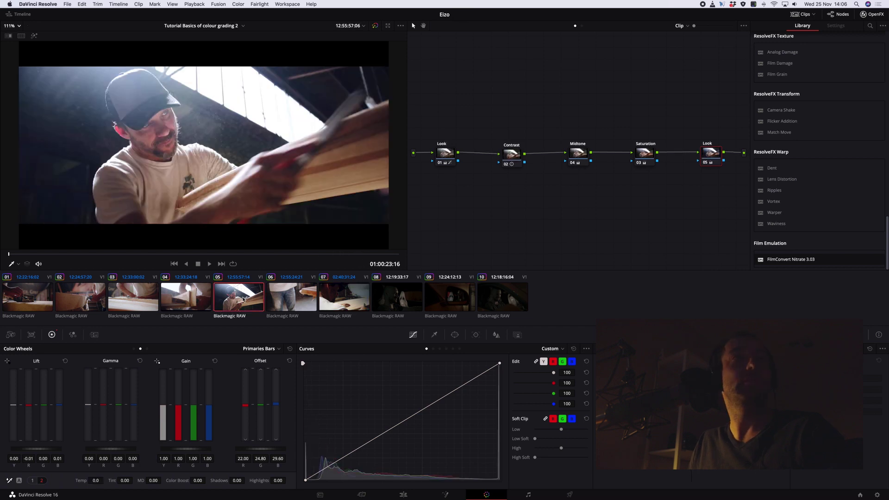
click(339, 300)
click(253, 303)
click(355, 300)
drag(106, 255, 373, 262)
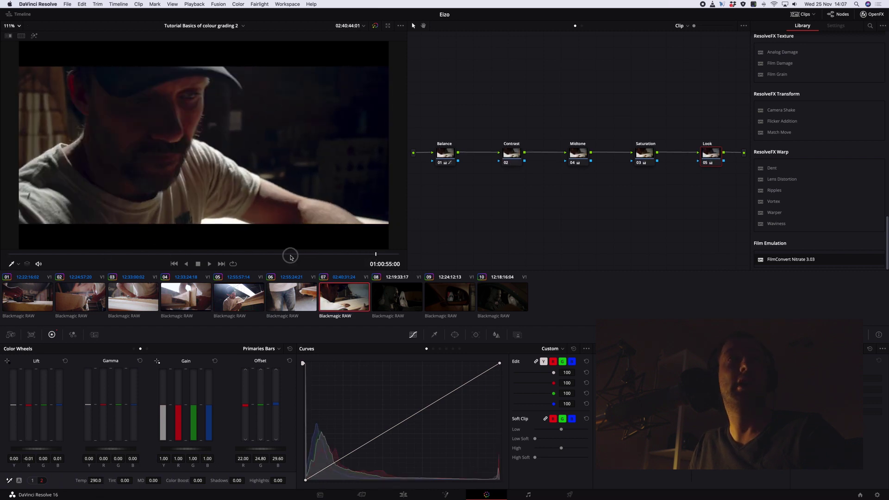
mouse_move(300, 254)
mouse_down()
mouse_move(231, 250)
mouse_move(294, 254)
mouse_up()
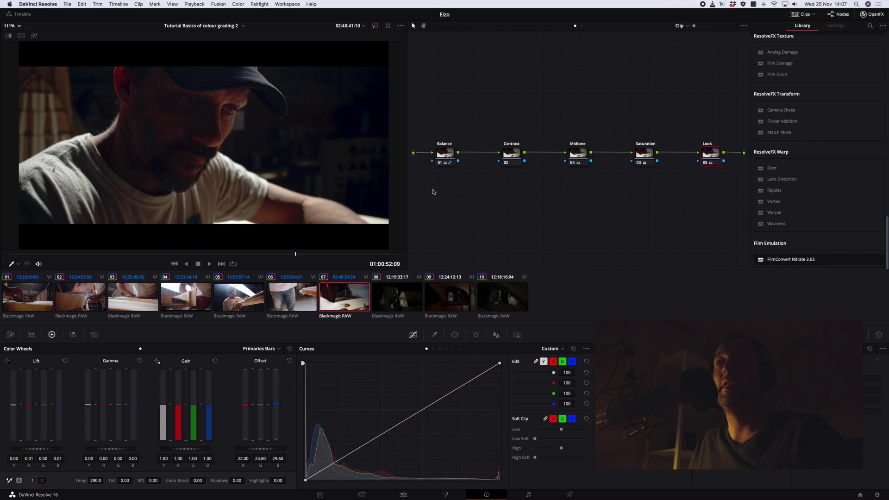
- On clip 07's Balance node, raise Highlights to 84.50 and increase Soft Clip High Soft, then check another frame
click(446, 152)
drag(279, 480, 354, 481)
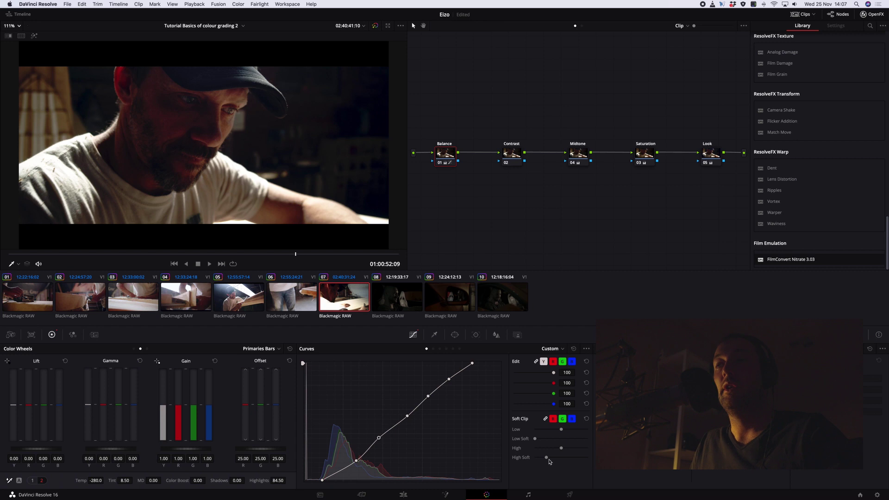
drag(549, 460, 578, 460)
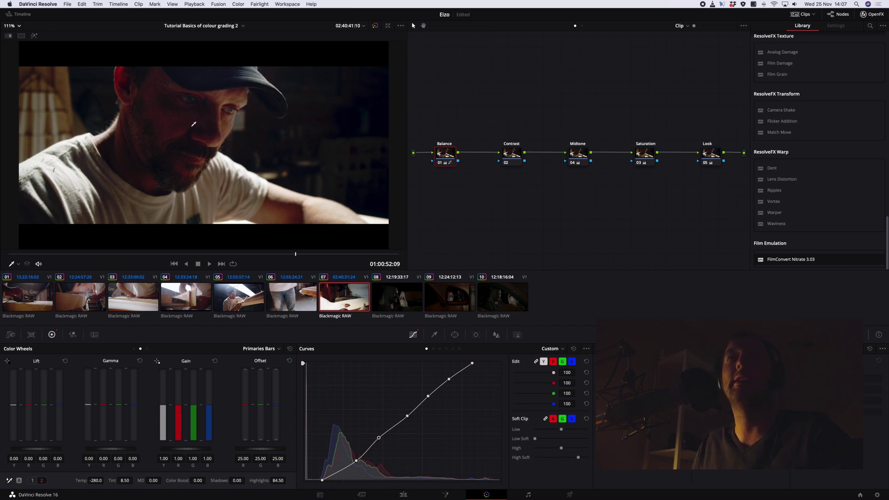
drag(18, 255, 347, 255)
- Play through clips 05–07 to review, then raise clip 07's Shadows to 29 and ease Highlights to 67.50
click(239, 294)
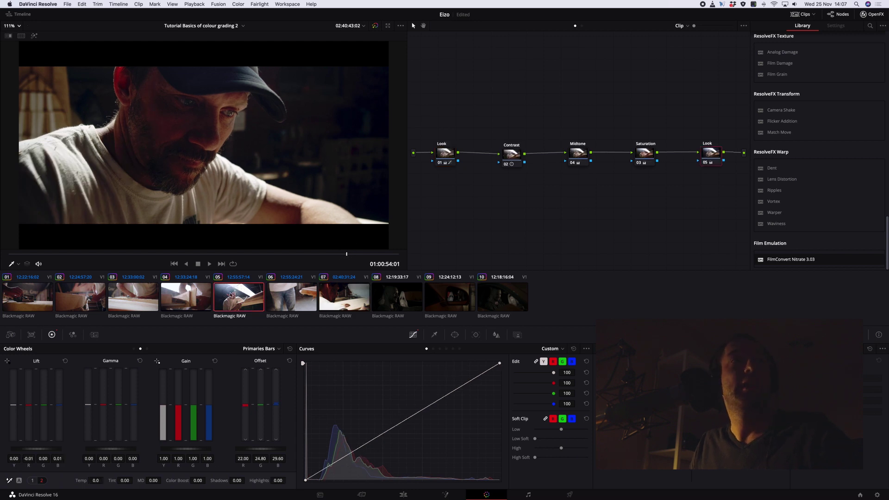
key(space)
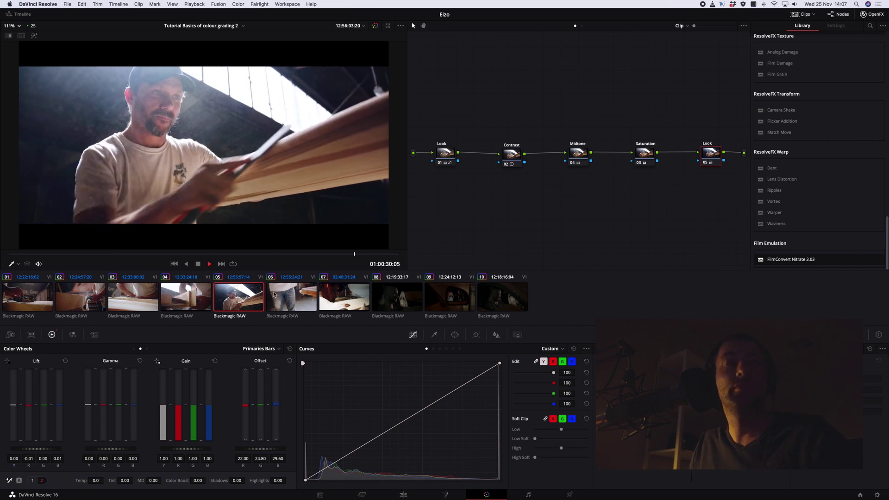
click(273, 295)
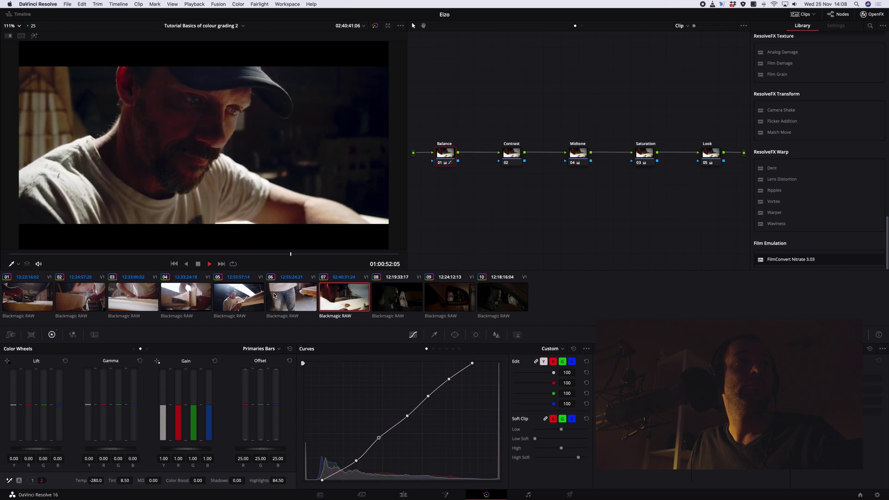
key(space)
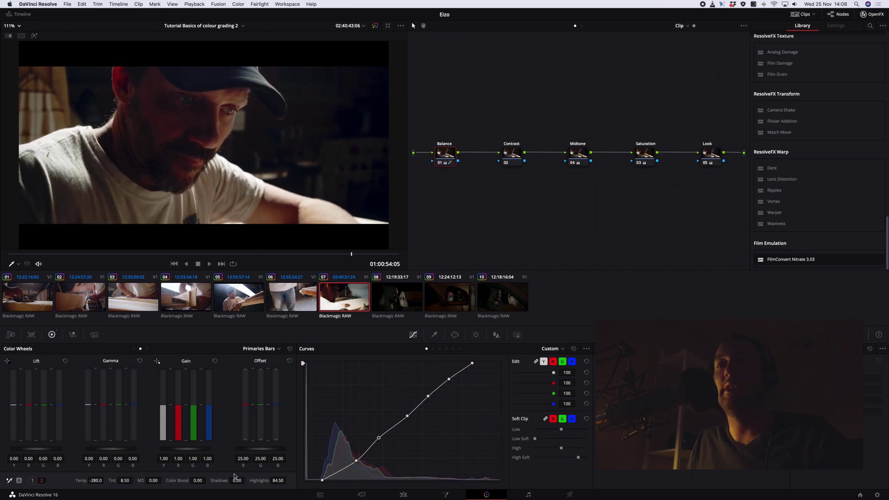
drag(237, 481, 268, 483)
- Lower one custom curve point slightly and reduce clip 07's Soft Clip High Soft, then return to an earlier frame
drag(381, 439, 380, 441)
drag(578, 459, 564, 460)
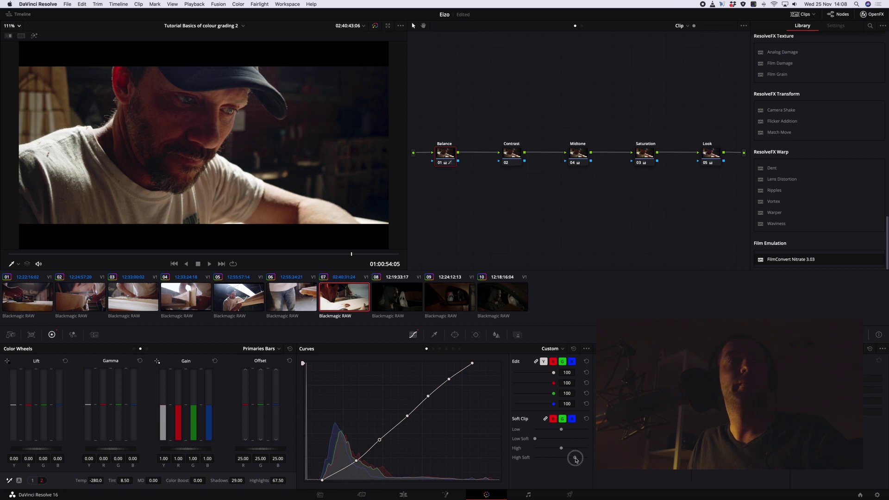
drag(575, 459, 555, 459)
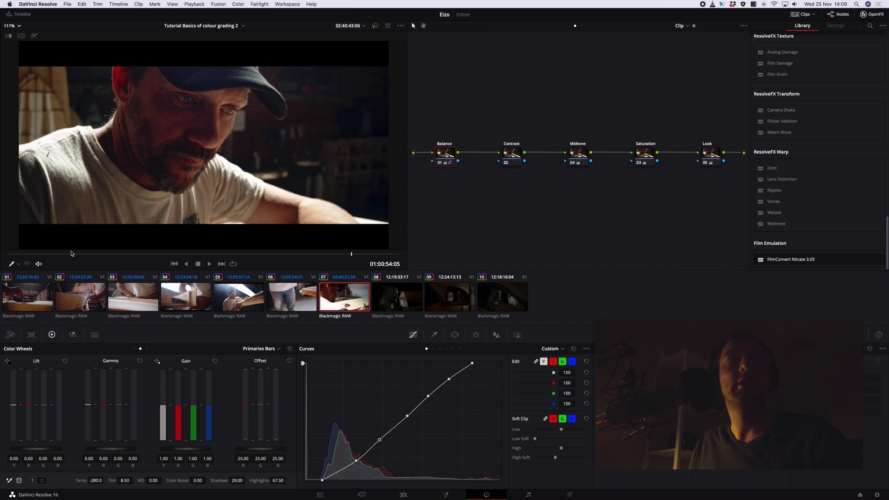
drag(72, 253, 429, 258)
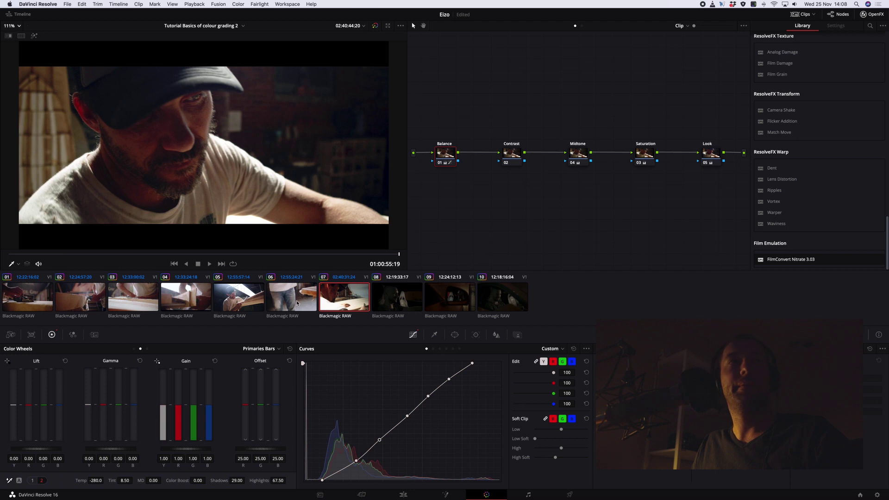
- Play and scrub clip 06 for comparison, then reselect clip 07
click(297, 302)
key(space)
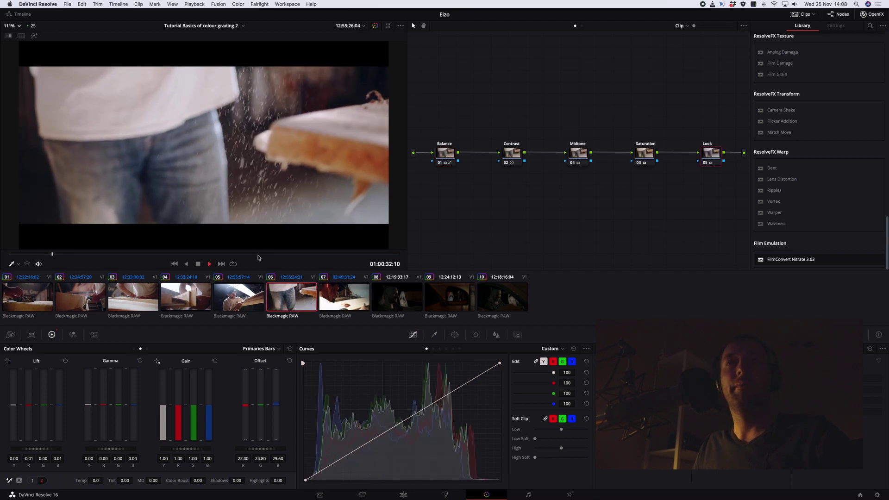
drag(258, 258, 375, 258)
click(348, 296)
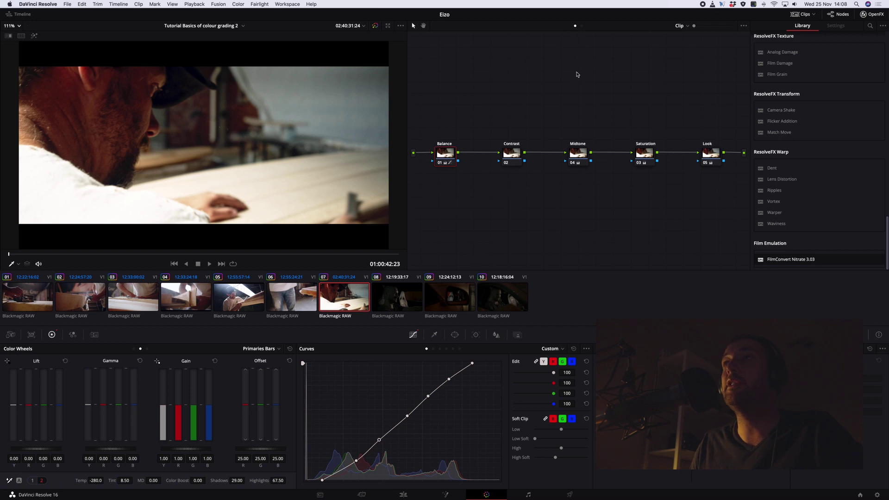
- Switch the node editor to Timeline, select the Sharpness node, then show the Look node's FilmConvert Nitrate settings
click(582, 26)
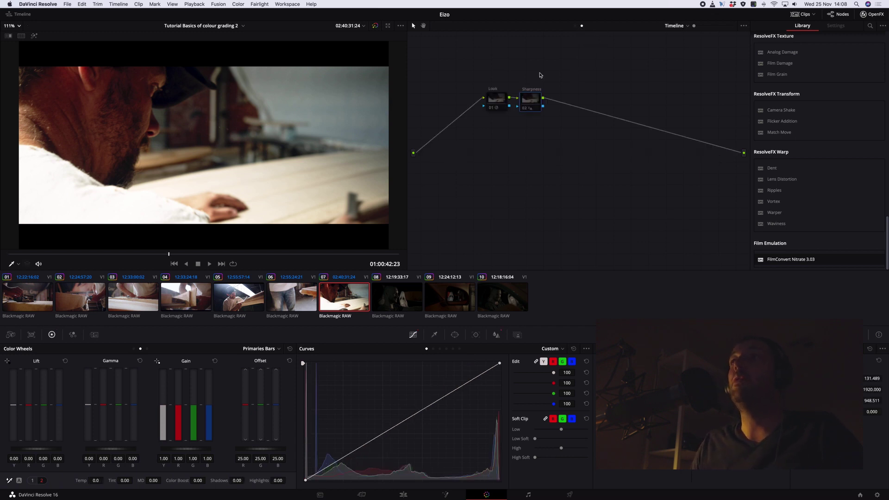
click(524, 110)
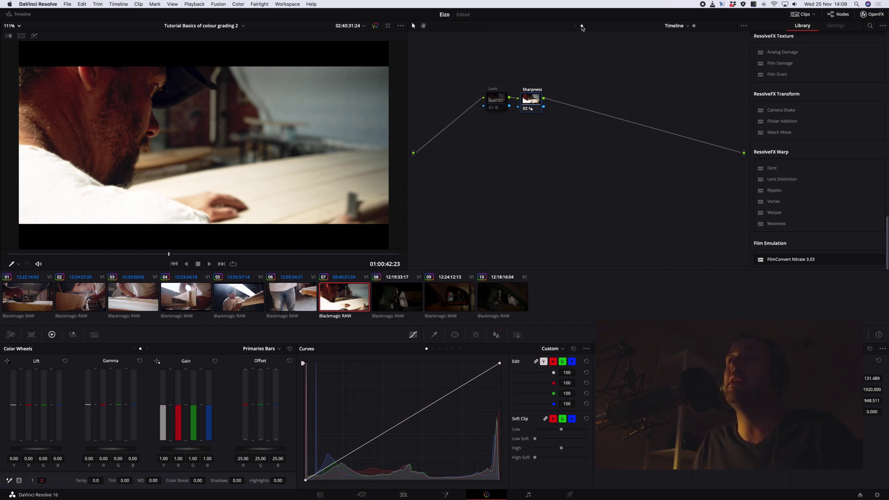
click(499, 104)
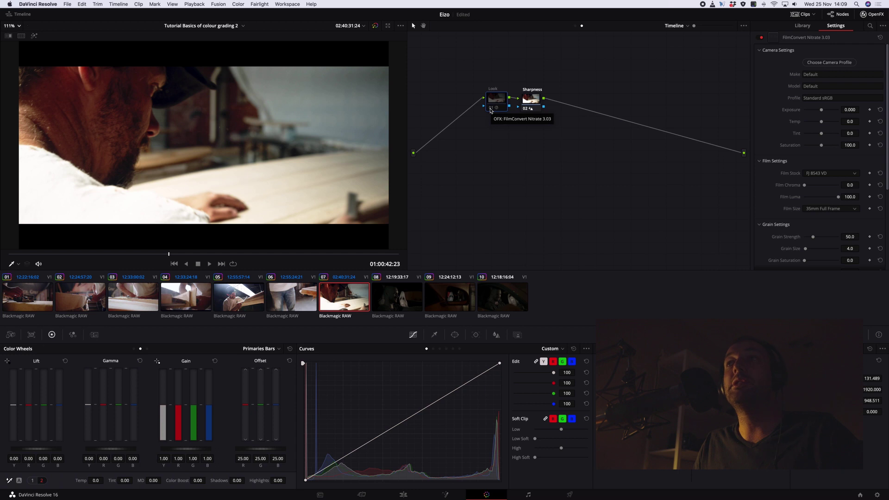
- Re-enable the Look node and apply the Blackmagic Design Pocket Cinema Camera 6K camera profile
click(491, 109)
click(829, 63)
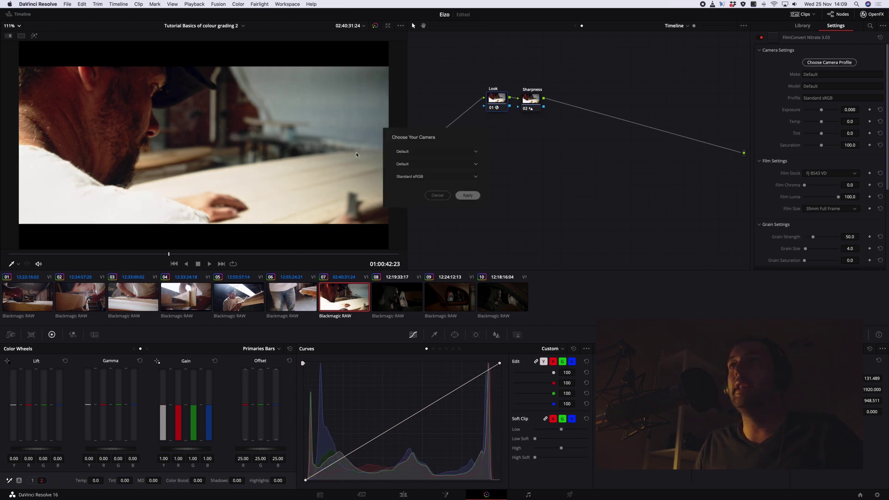
click(424, 152)
click(423, 170)
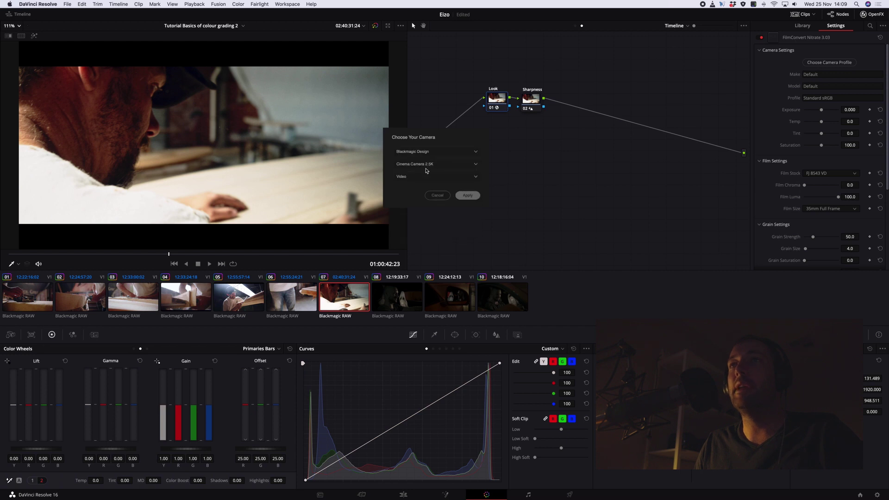
click(422, 165)
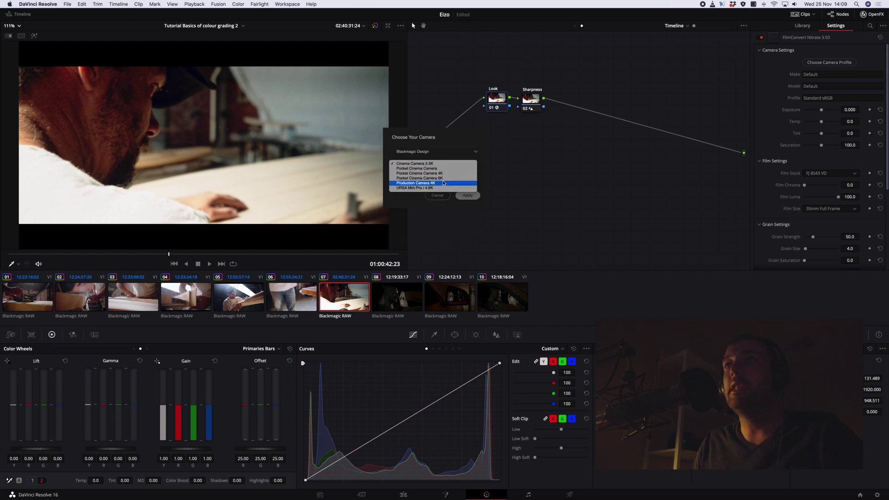
click(445, 180)
click(469, 196)
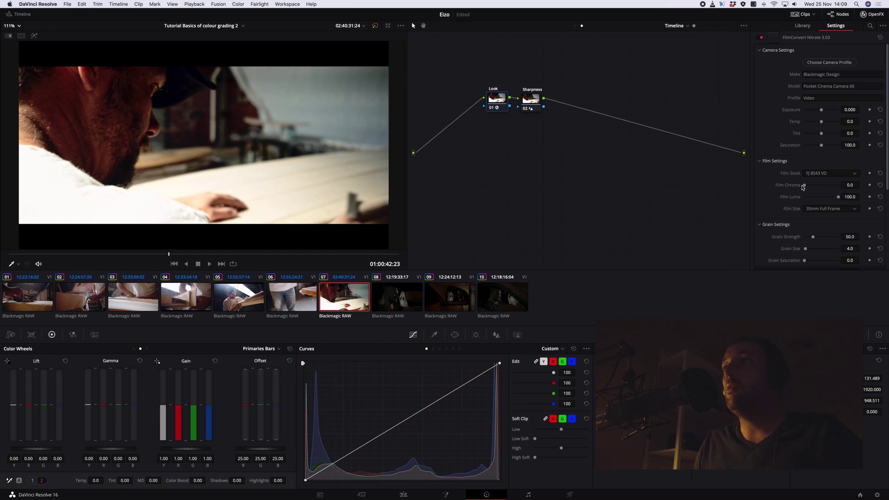
- Adjust Film Chroma, keep the FJ 8543 VD film stock, and set Film Luma to 0
drag(806, 188, 780, 183)
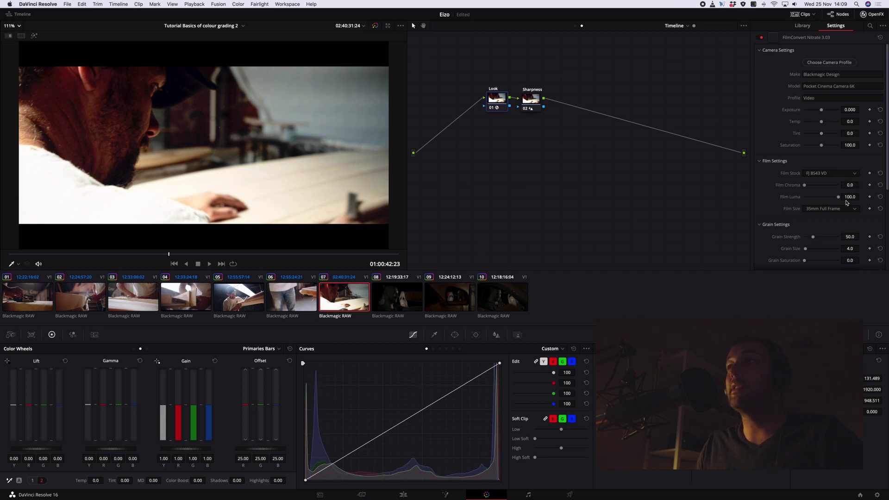
drag(847, 202, 806, 198)
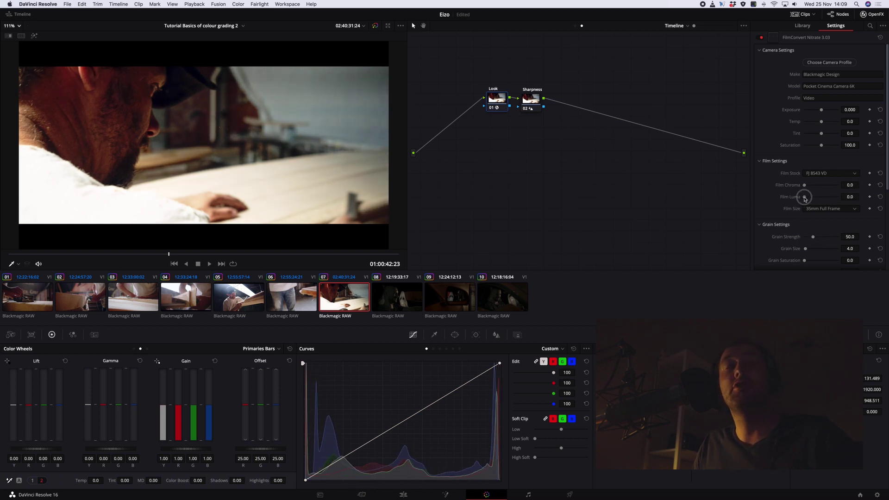
click(826, 174)
click(826, 174)
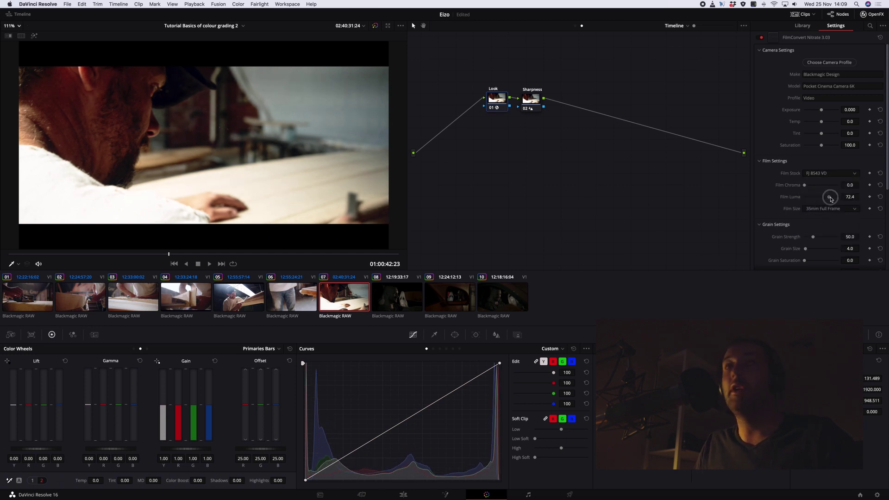
click(849, 197)
text(00.0)
key(Return)
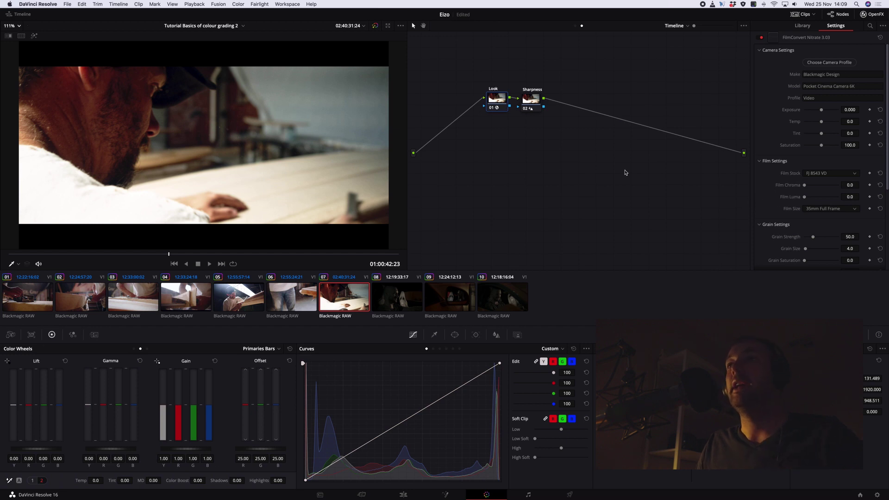
- On the jeans and sawdust clip 06, toggle the Look node off and on repeatedly to compare
click(289, 297)
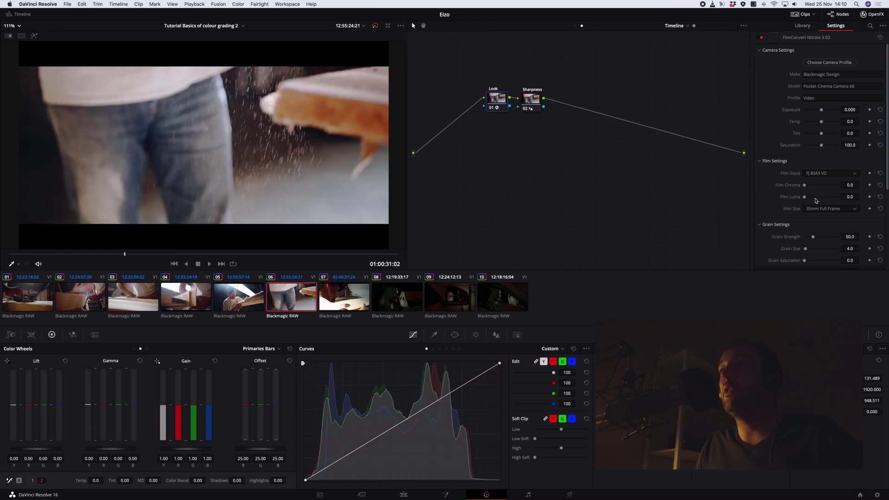
click(491, 108)
click(492, 108)
click(492, 108)
click(492, 108)
scroll(210, 185, up, 5)
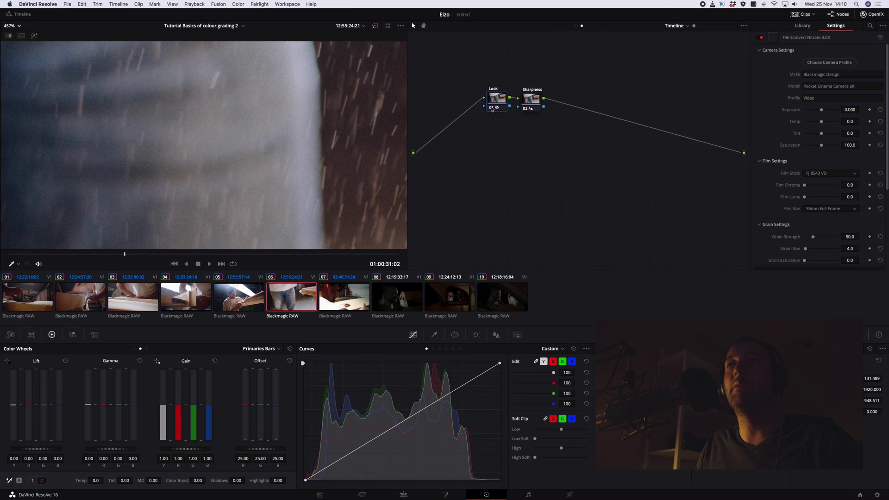
click(491, 108)
click(492, 108)
click(492, 108)
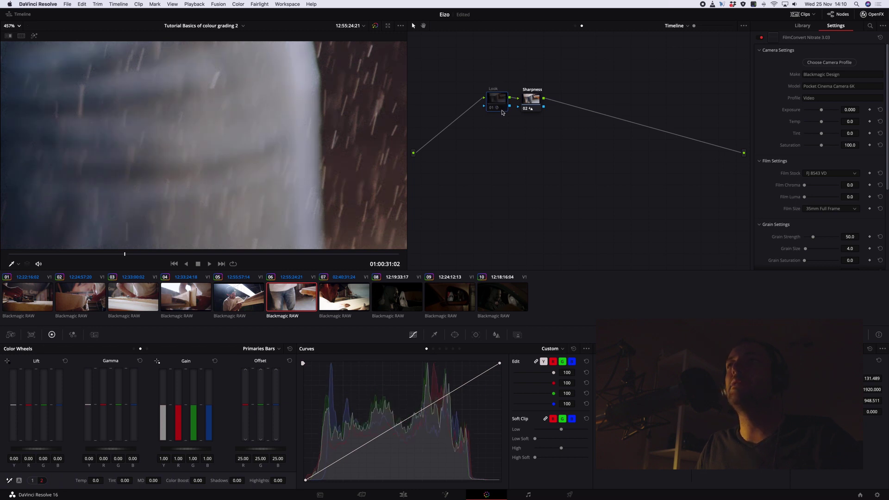
click(491, 107)
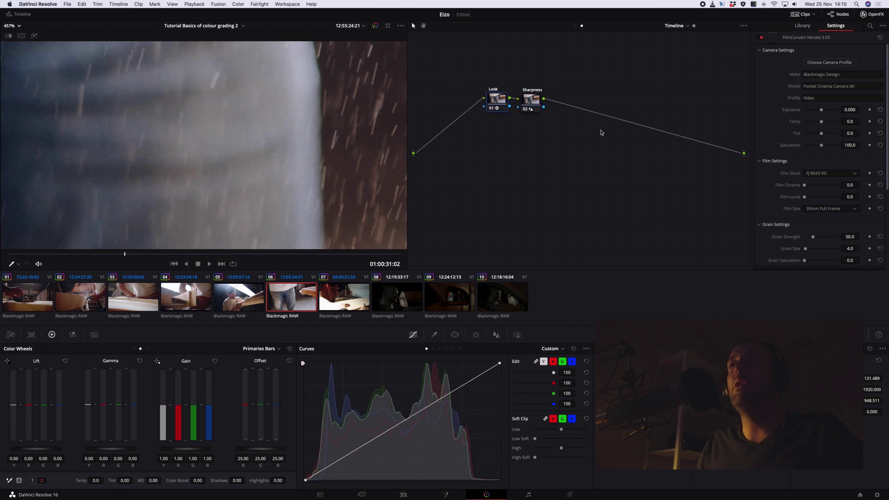
scroll(602, 133, down, 1)
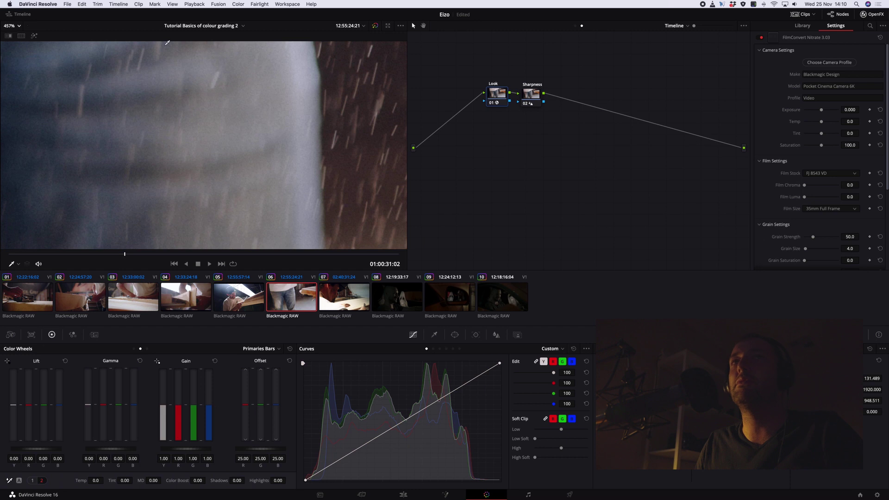
- Fit the image back in the viewer, select clip 05, and show the OpenFX effects library
click(16, 28)
click(27, 42)
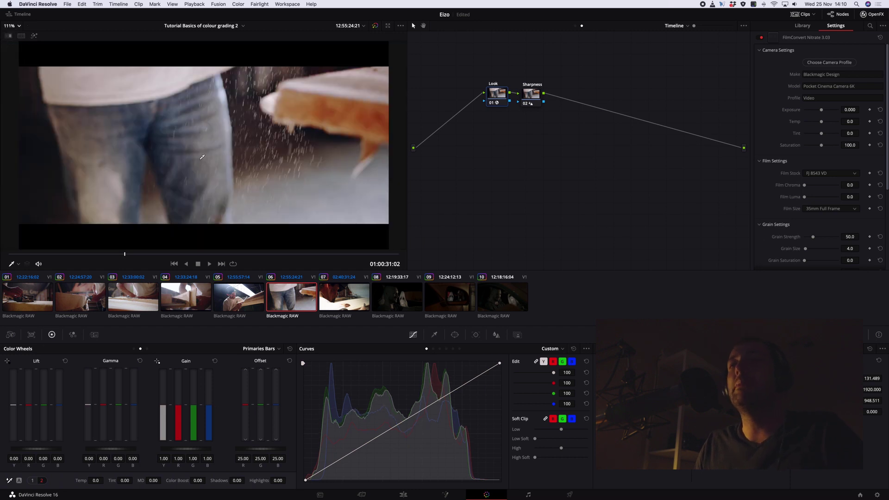
click(241, 293)
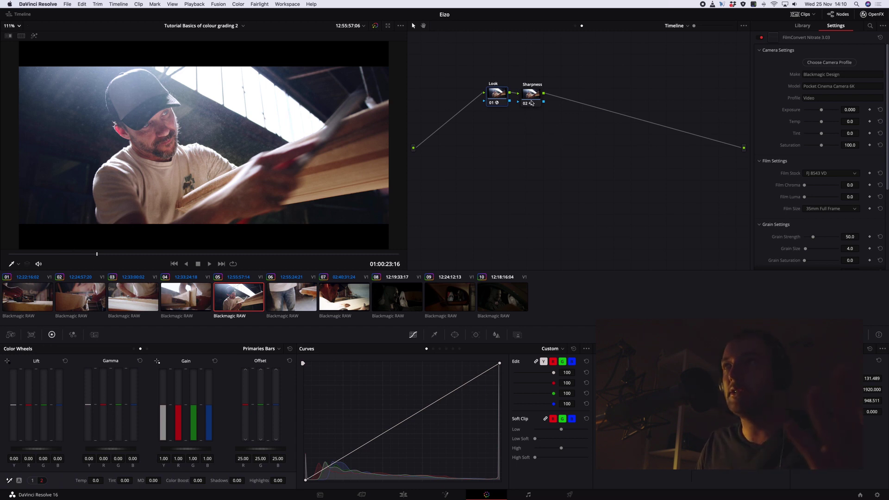
click(551, 113)
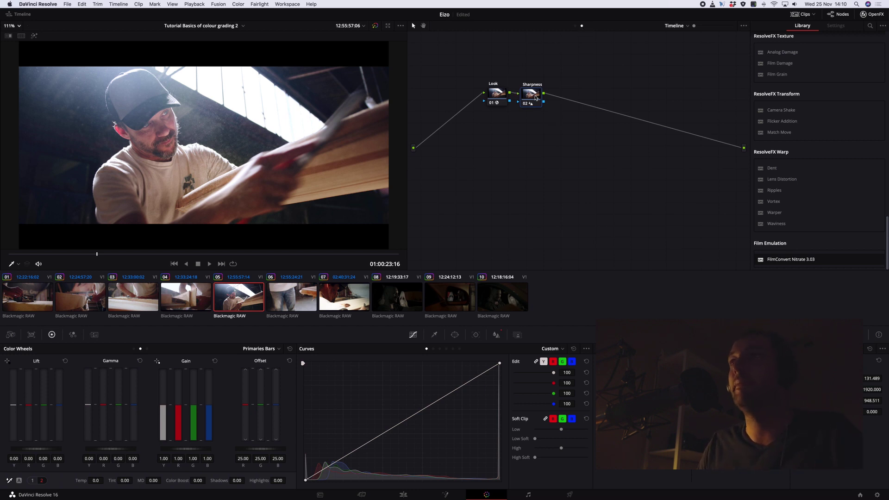
- Raise FilmConvert Film Luma to 33.7, then play from clip 01 to review the grain
click(532, 99)
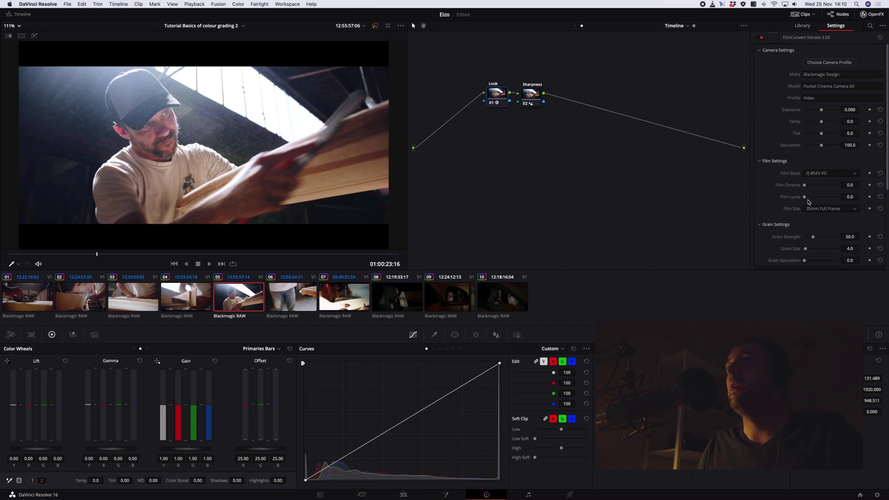
mouse_move(807, 199)
mouse_down()
mouse_move(797, 200)
mouse_move(844, 201)
mouse_move(816, 198)
mouse_up()
click(40, 294)
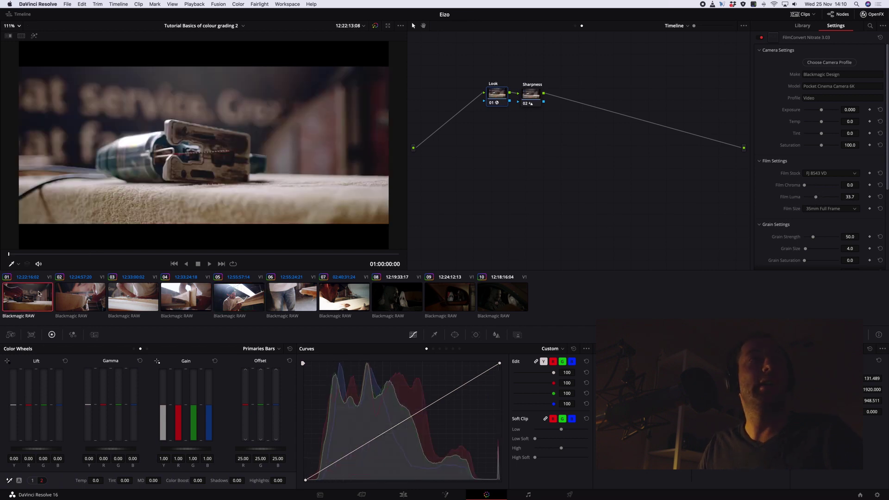
drag(25, 255, 3, 259)
key(space)
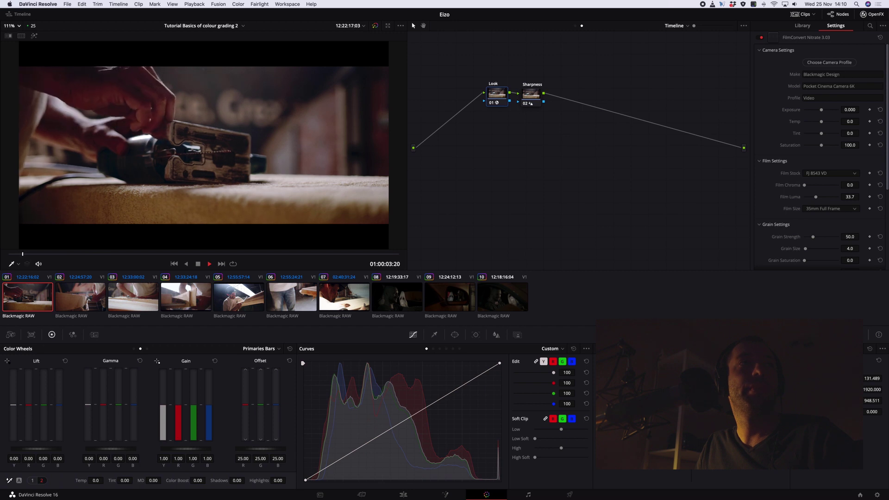
key(space)
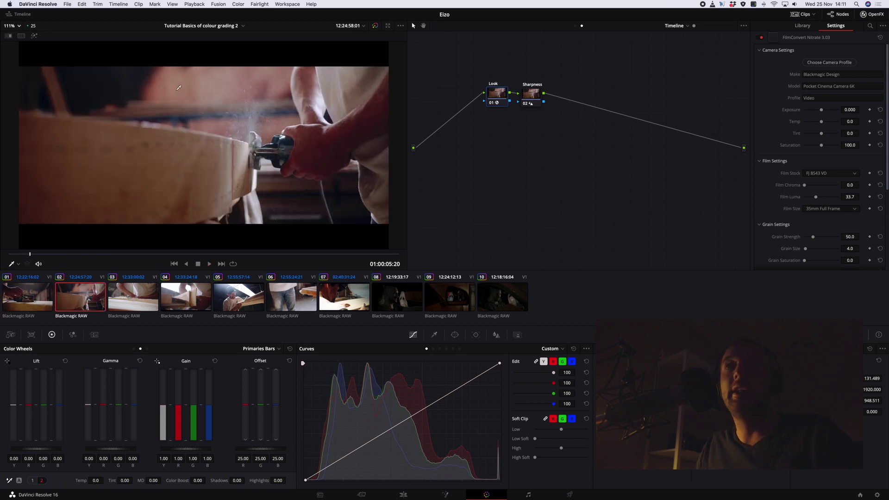
- Bypass and restore all grades in the viewer to compare clip 01 graded versus ungraded
click(29, 299)
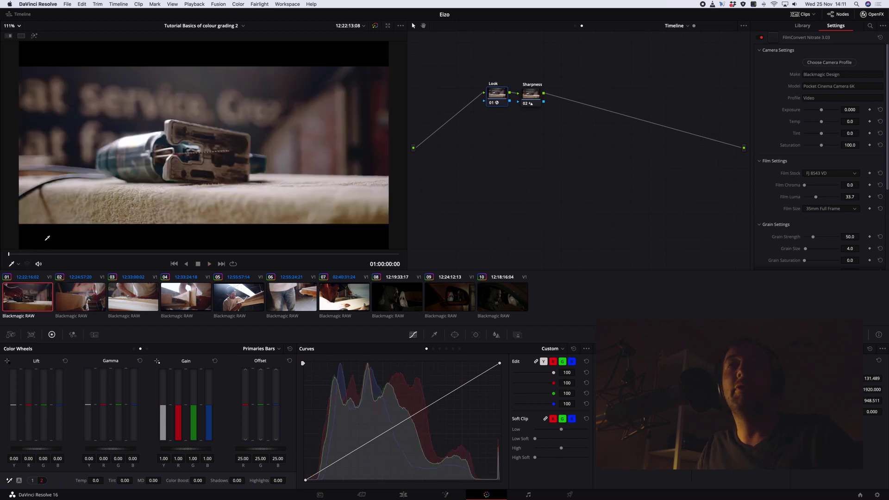
click(374, 27)
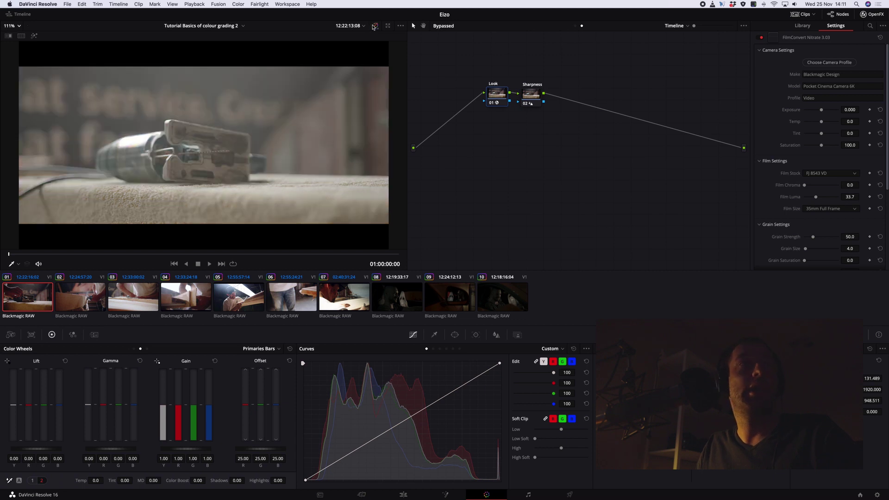
click(375, 27)
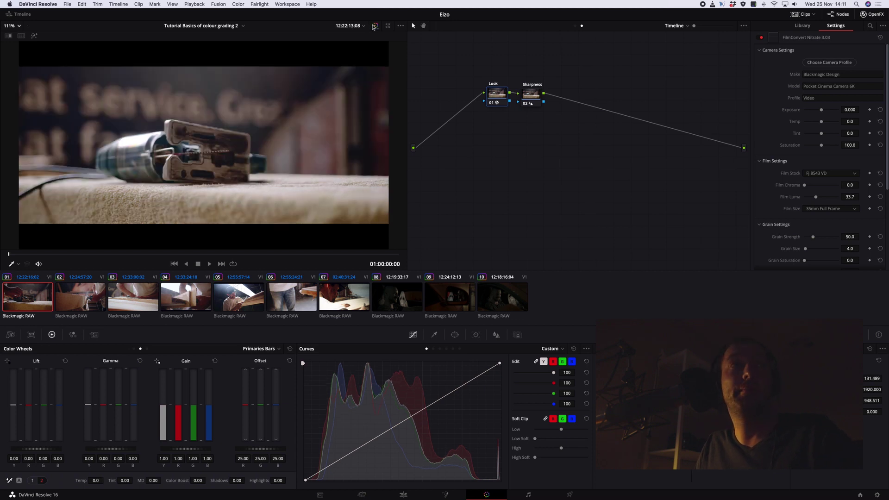
- Step through clips 07, 01 and 06, settling finally on the surfboard-maker clip 05
click(329, 290)
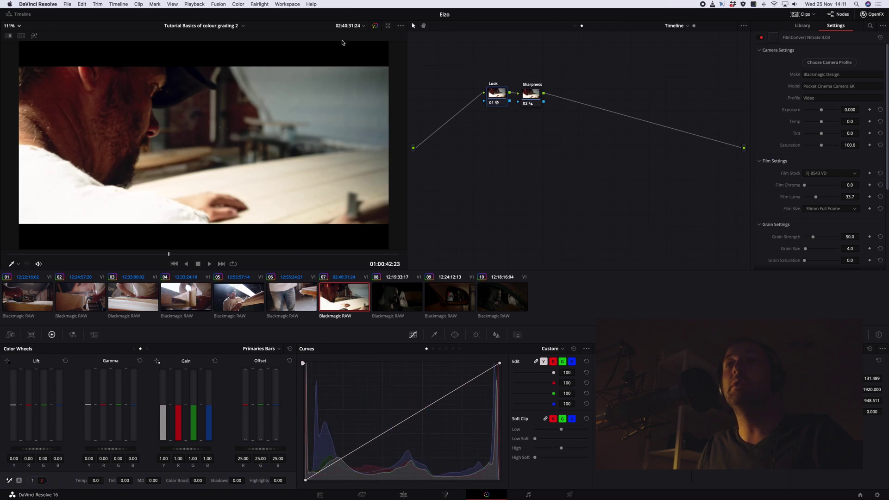
click(27, 288)
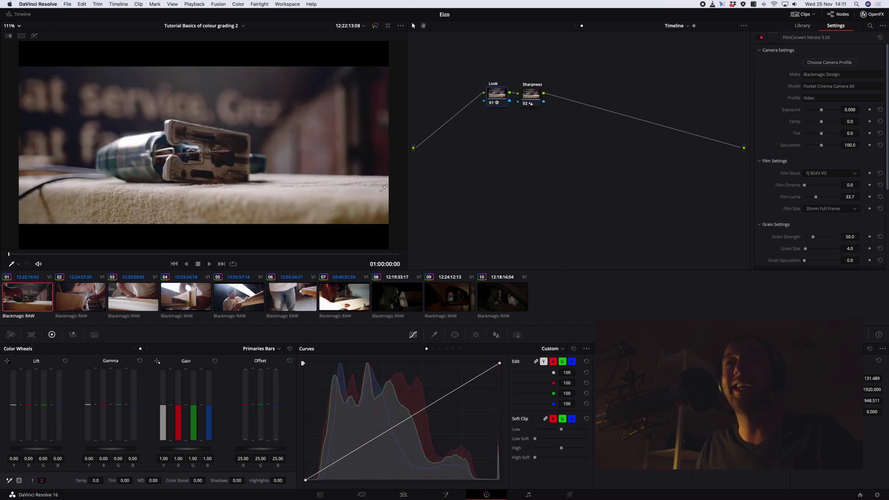
scroll(389, 139, up, 3)
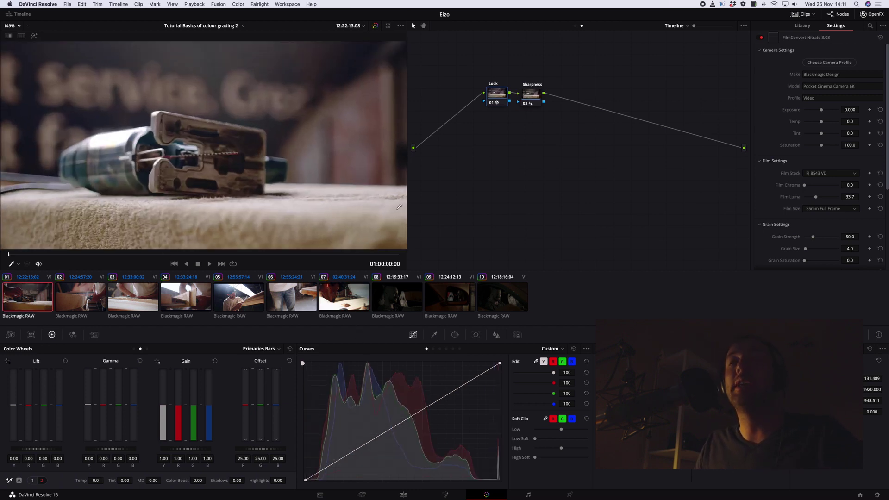
scroll(400, 211, down, 2)
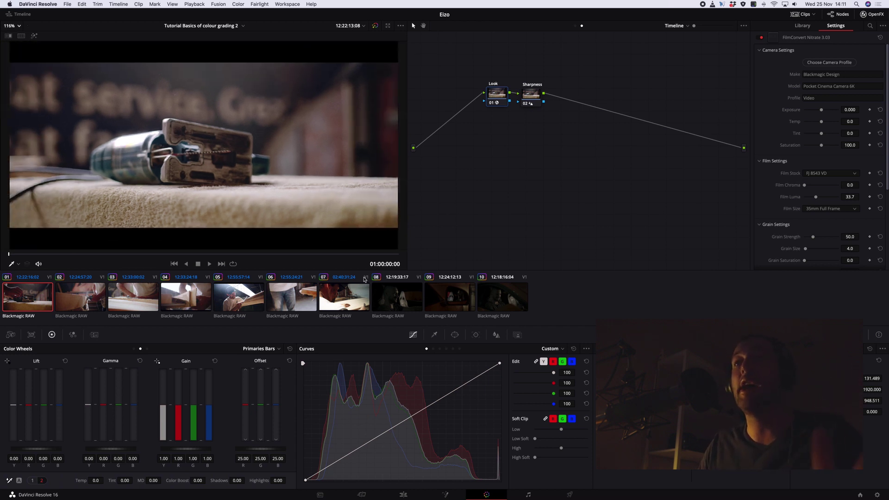
click(357, 297)
click(248, 299)
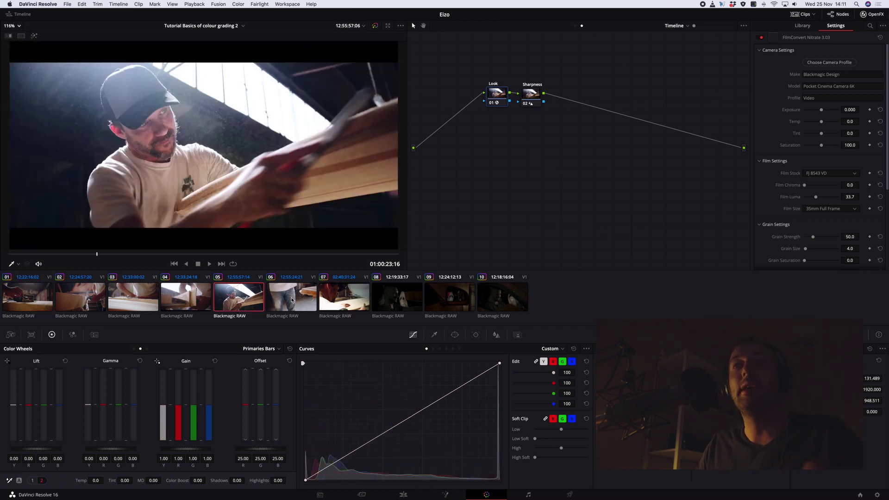
click(292, 300)
click(232, 306)
click(291, 300)
click(232, 306)
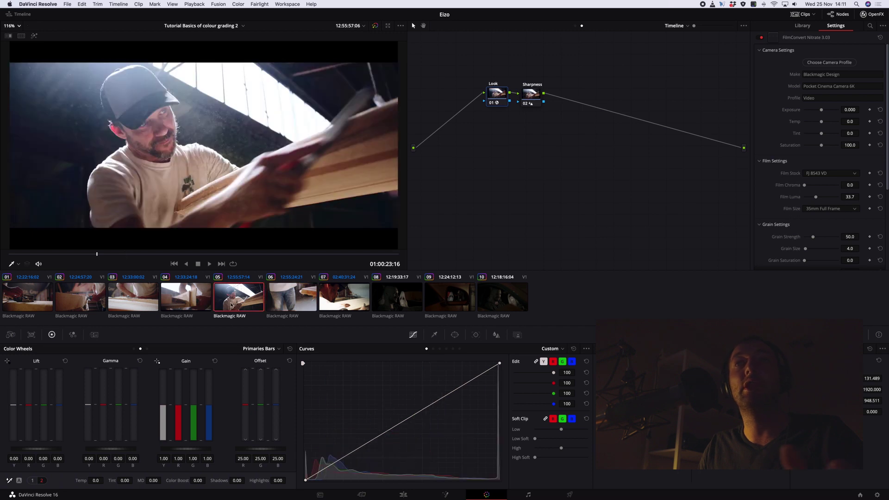
- Generate a 33-point cube 3D LUT from clip 05 and save it as 'Surfboard man Look' in Exports
right_click(233, 299)
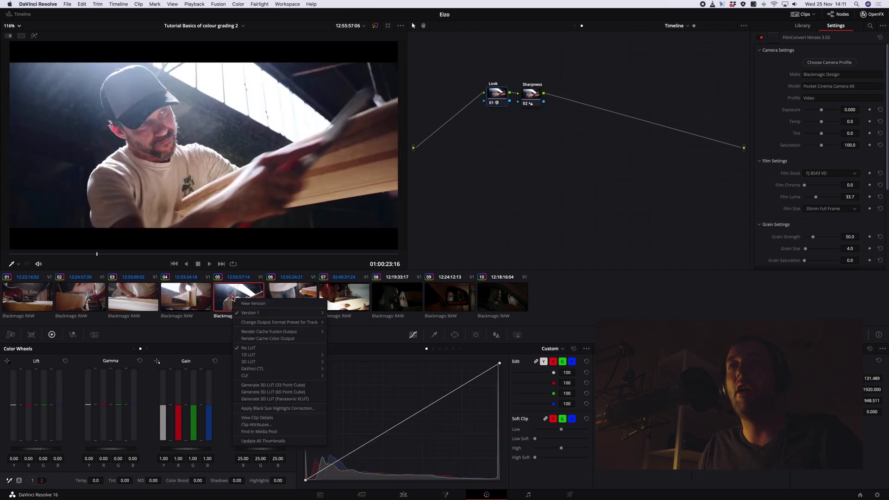
click(300, 388)
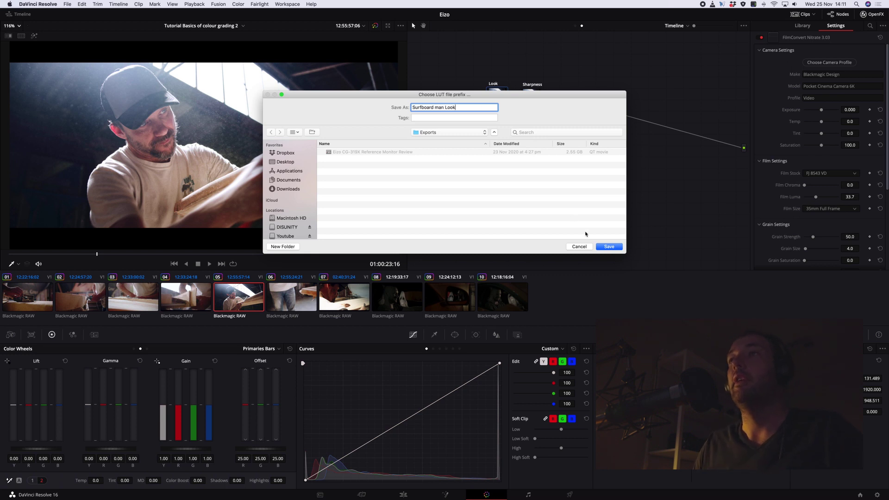
click(600, 246)
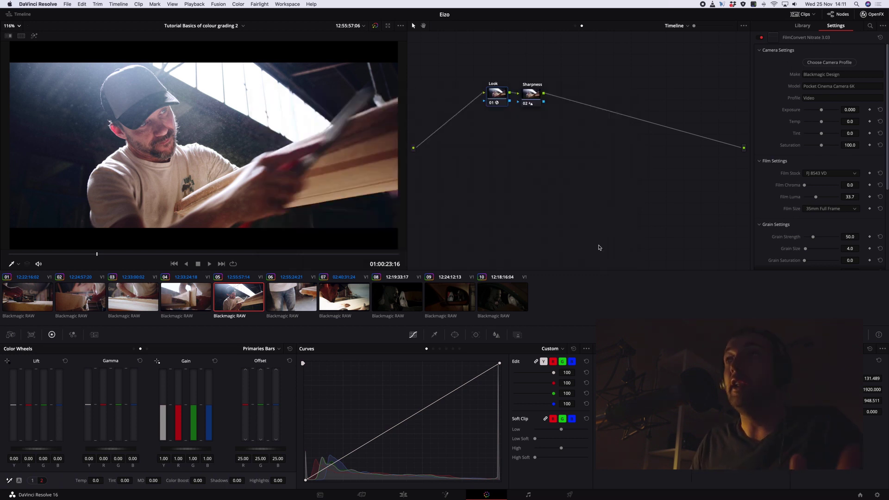